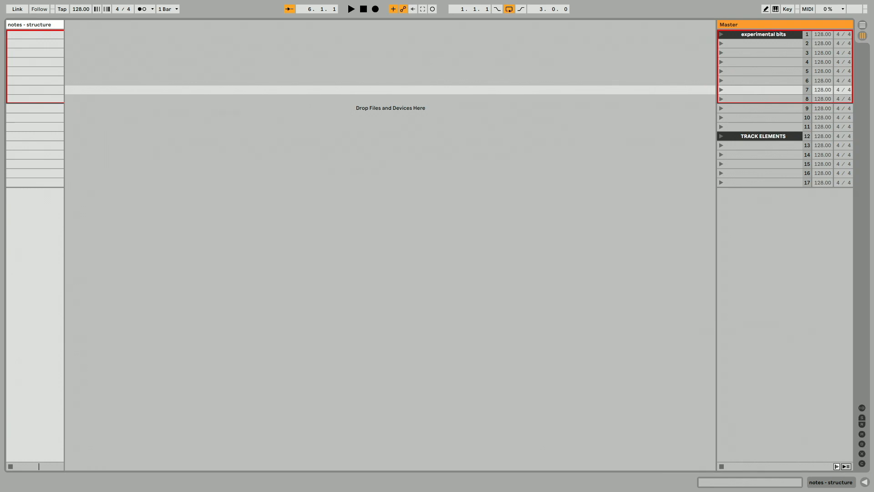
Add DS Kick, DS HH, DS Clap, DS Snare and Bass instrument tracks to the session.
{"action": "left_click_drag", "start_coordinate": [304, 327], "coordinate": [244, 296]}
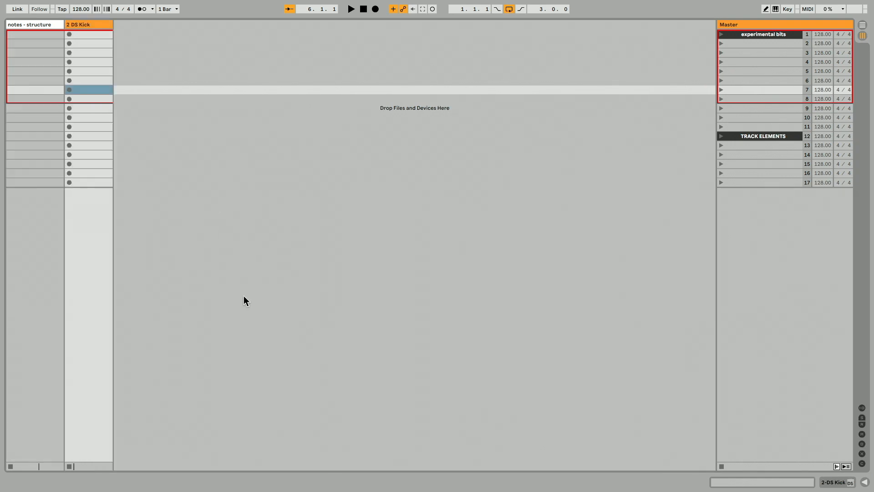
{"action": "left_click_drag", "start_coordinate": [318, 489], "coordinate": [306, 348]}
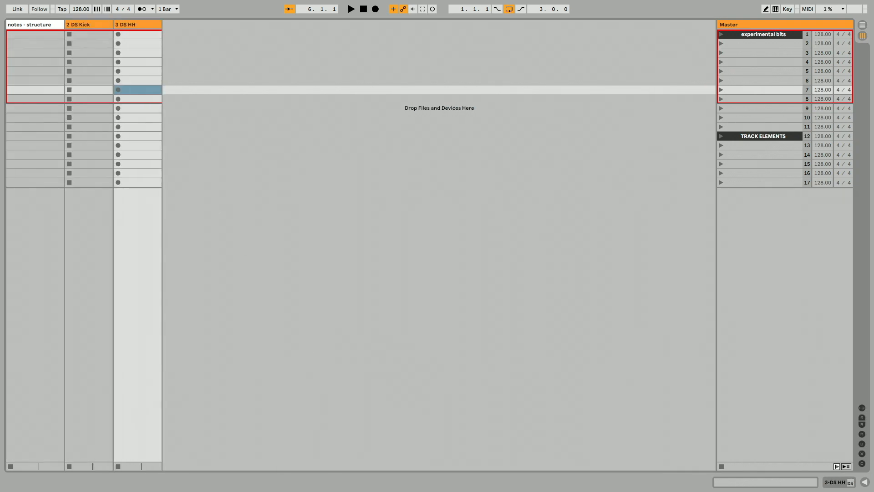
{"action": "left_click_drag", "start_coordinate": [321, 490], "coordinate": [316, 387]}
{"action": "left_click_drag", "start_coordinate": [328, 341], "coordinate": [328, 342]}
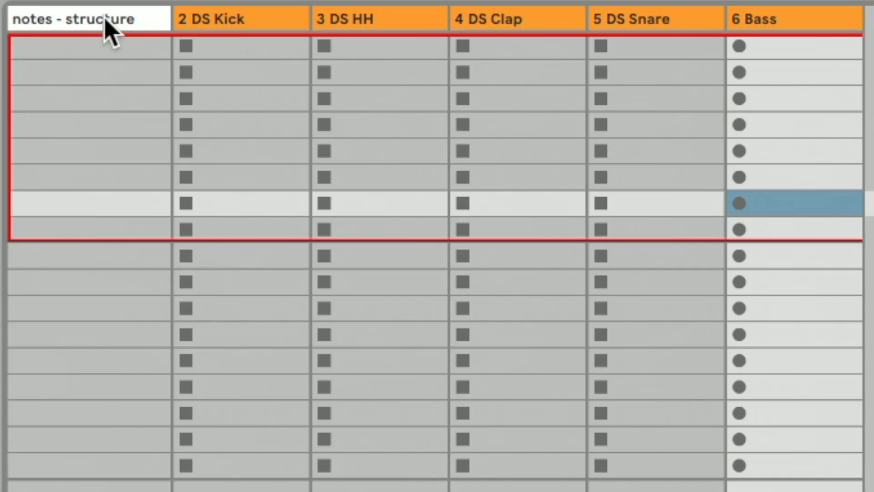
Create an empty clip in the notes - structure track and move it to the first scene.
{"action": "left_click", "coordinate": [106, 21]}
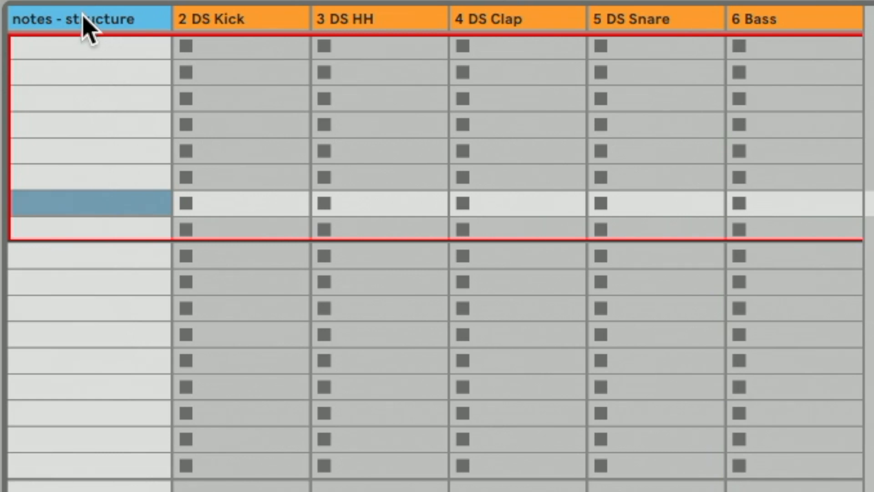
{"action": "left_click", "coordinate": [86, 101]}
{"action": "left_click", "coordinate": [85, 302]}
{"action": "double_click", "coordinate": [80, 95]}
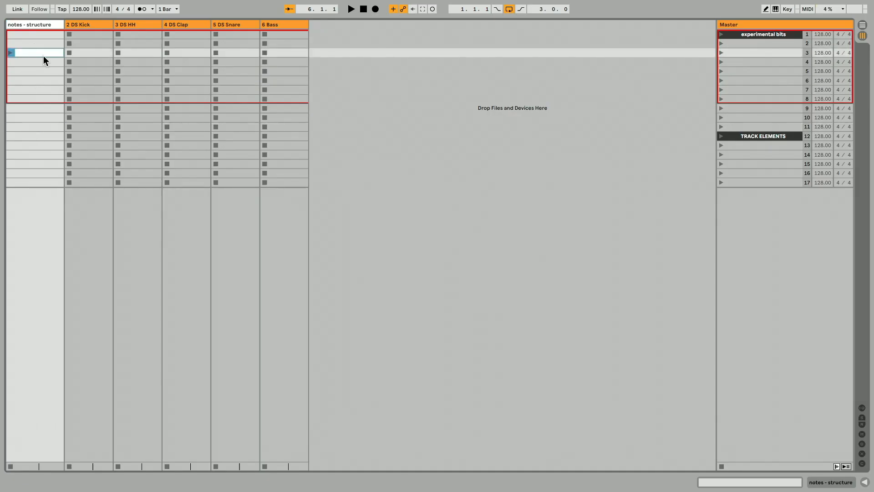
{"action": "left_click_drag", "start_coordinate": [43, 48], "coordinate": [37, 35]}
{"action": "left_click", "coordinate": [751, 65]}
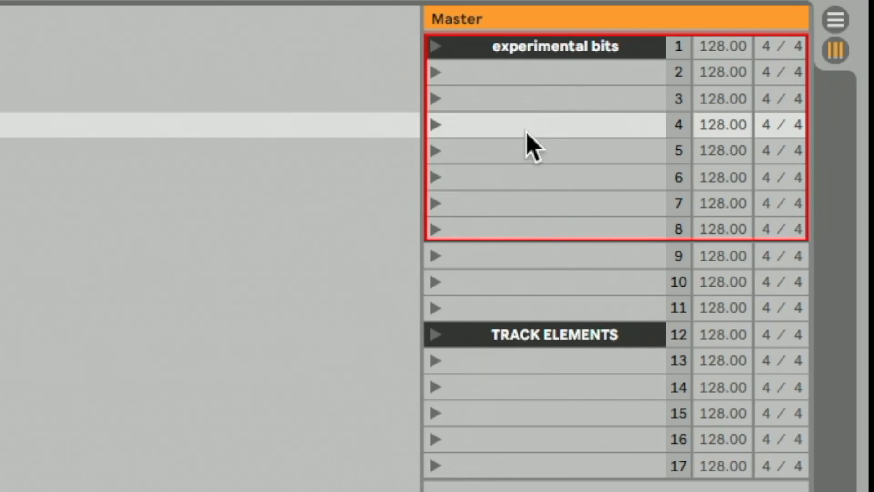
{"action": "left_click_drag", "start_coordinate": [754, 42], "coordinate": [757, 92]}
{"action": "left_click_drag", "start_coordinate": [538, 218], "coordinate": [537, 217]}
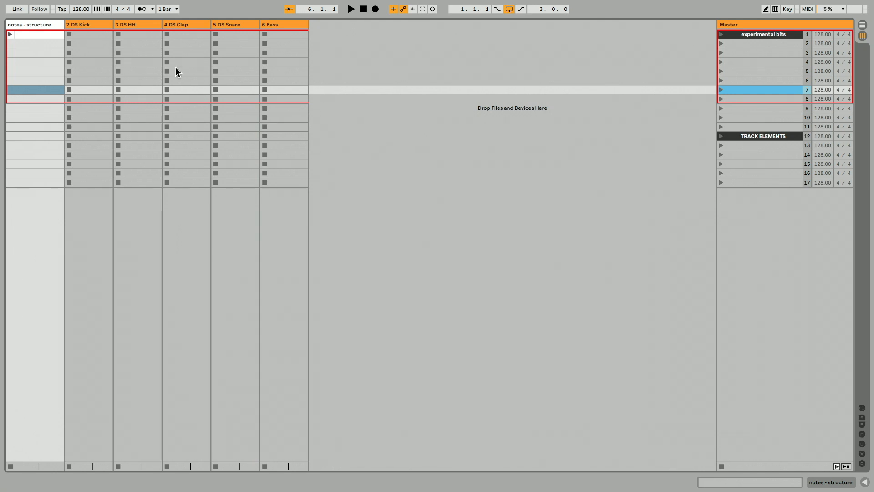
Create a MIDI clip in the DS Kick track's first slot and place a B3 note on the downbeat.
{"action": "left_click", "coordinate": [89, 52]}
{"action": "double_click", "coordinate": [85, 32]}
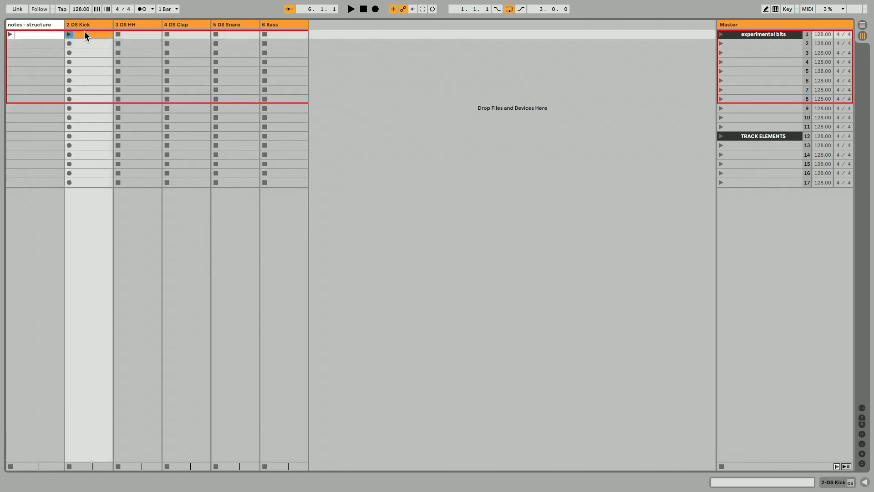
{"action": "double_click", "coordinate": [86, 33]}
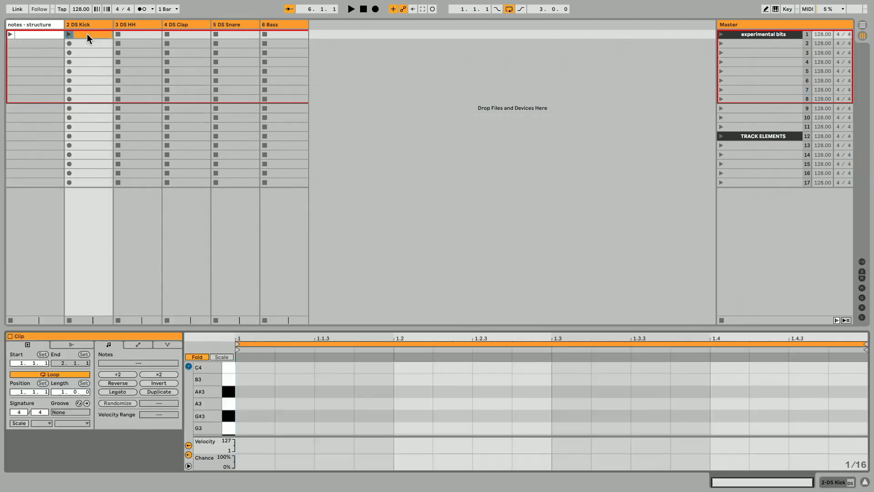
{"action": "double_click", "coordinate": [247, 404]}
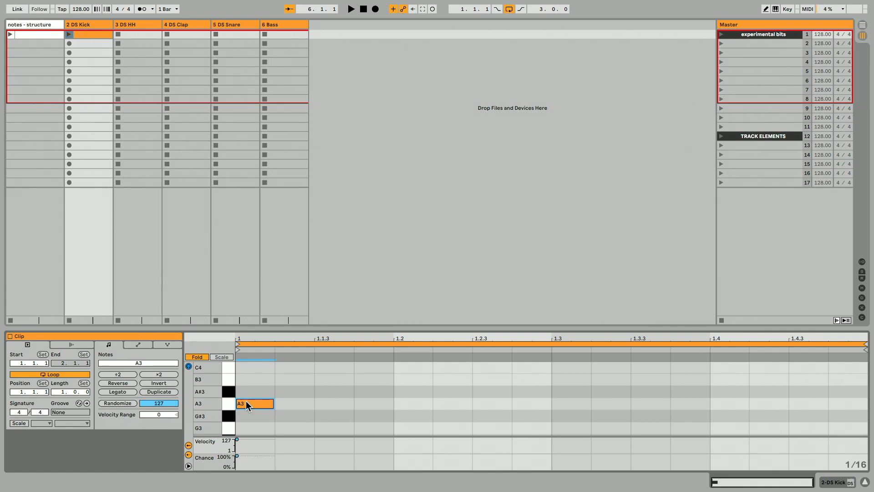
{"action": "mouse_move", "coordinate": [255, 379]}
{"action": "left_mouse_down"}
{"action": "mouse_move", "coordinate": [259, 416]}
{"action": "mouse_move", "coordinate": [261, 405]}
{"action": "mouse_move", "coordinate": [465, 394]}
{"action": "mouse_move", "coordinate": [263, 384]}
{"action": "mouse_move", "coordinate": [266, 416]}
{"action": "mouse_move", "coordinate": [252, 381]}
{"action": "left_mouse_up"}
Shorten the kick clip's loop to one beat and start playback.
{"action": "left_click", "coordinate": [94, 24]}
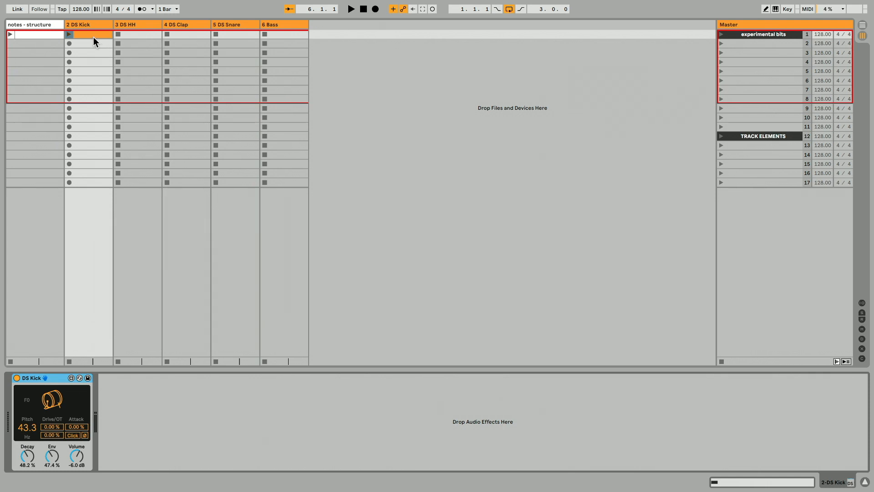
{"action": "left_click", "coordinate": [94, 37]}
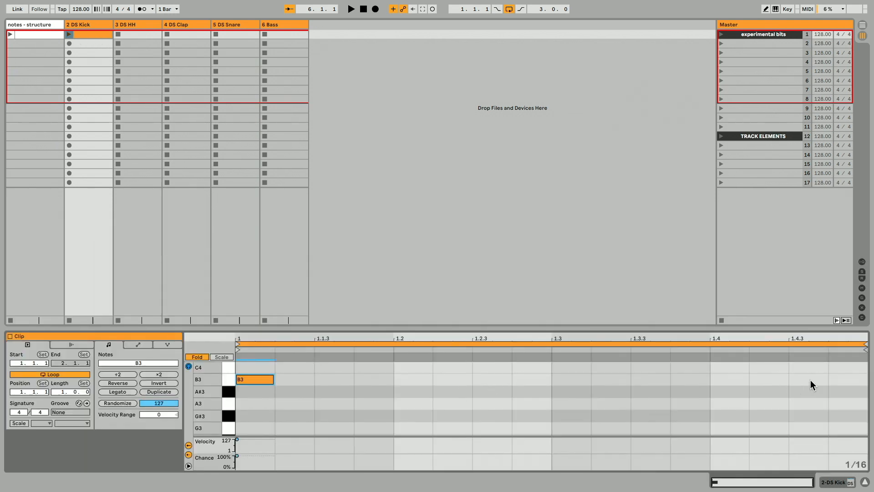
{"action": "left_click_drag", "start_coordinate": [865, 345], "coordinate": [394, 345]}
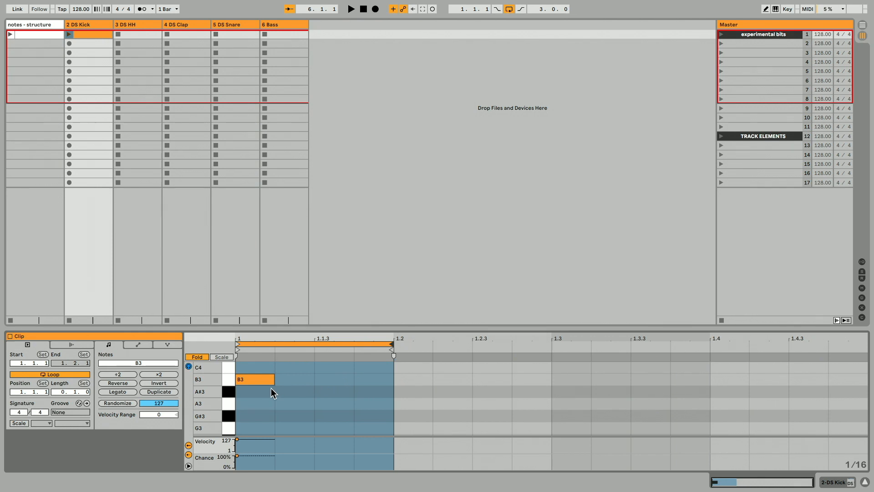
{"action": "key", "text": "space"}
Move the DS HH track so it sits after DS Snare.
{"action": "left_click", "coordinate": [138, 24]}
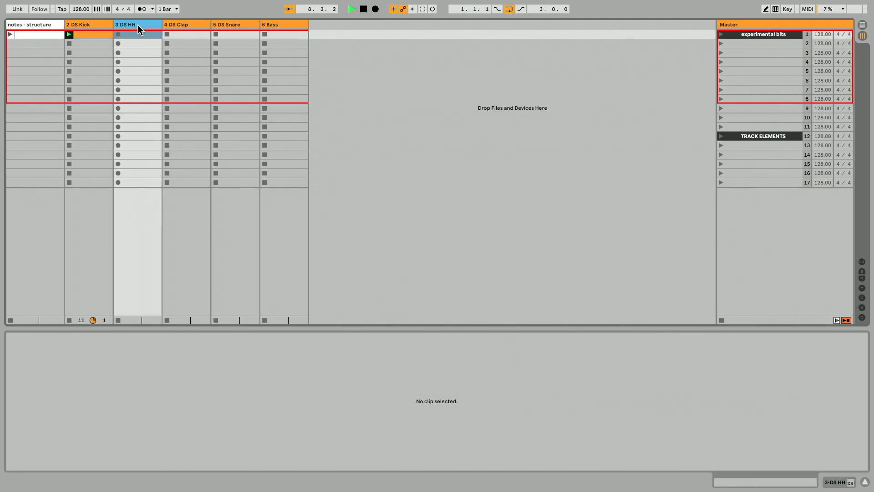
{"action": "left_click_drag", "start_coordinate": [146, 26], "coordinate": [255, 26]}
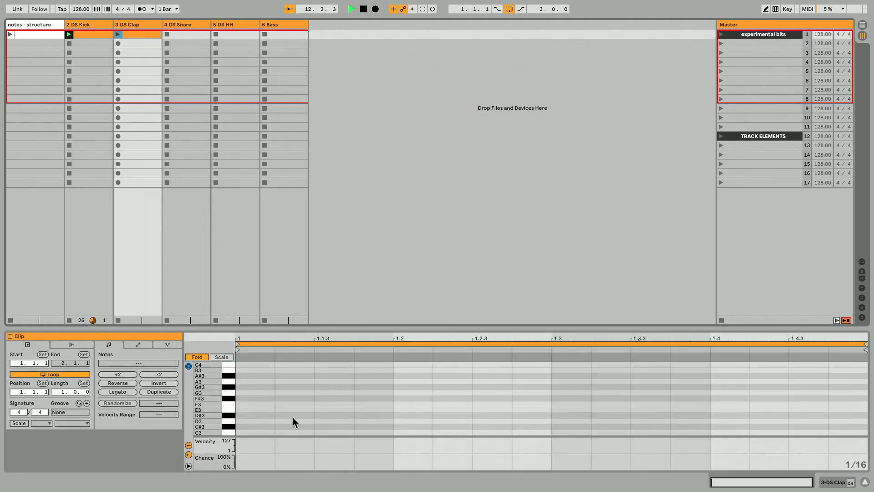
Add a clap note on F#3 at beat 1.2 in the DS Clap clip.
{"action": "double_click", "coordinate": [409, 404]}
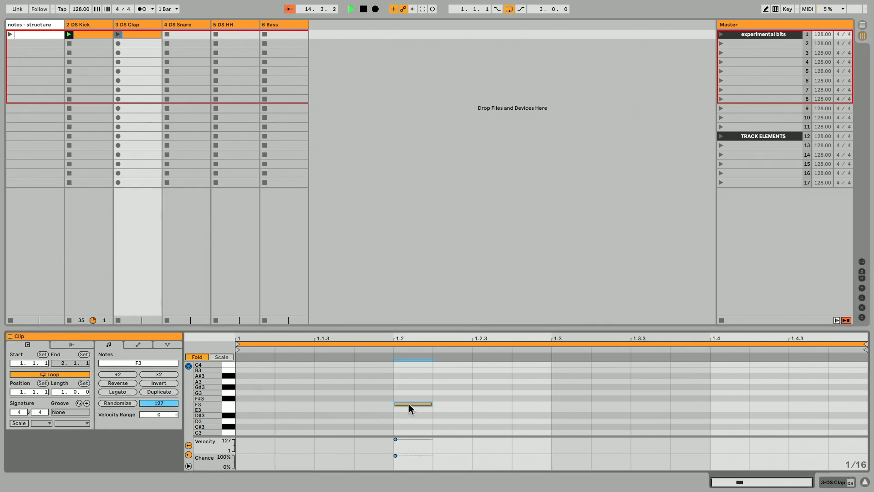
{"action": "mouse_move", "coordinate": [409, 403]}
{"action": "left_mouse_down"}
{"action": "mouse_move", "coordinate": [348, 389]}
{"action": "mouse_move", "coordinate": [322, 405]}
{"action": "mouse_move", "coordinate": [515, 412]}
{"action": "mouse_move", "coordinate": [408, 409]}
{"action": "left_mouse_up"}
Loop the clap clip over two beats and copy it to the DS Snare track's first slot.
{"action": "left_click_drag", "start_coordinate": [865, 344], "coordinate": [543, 369]}
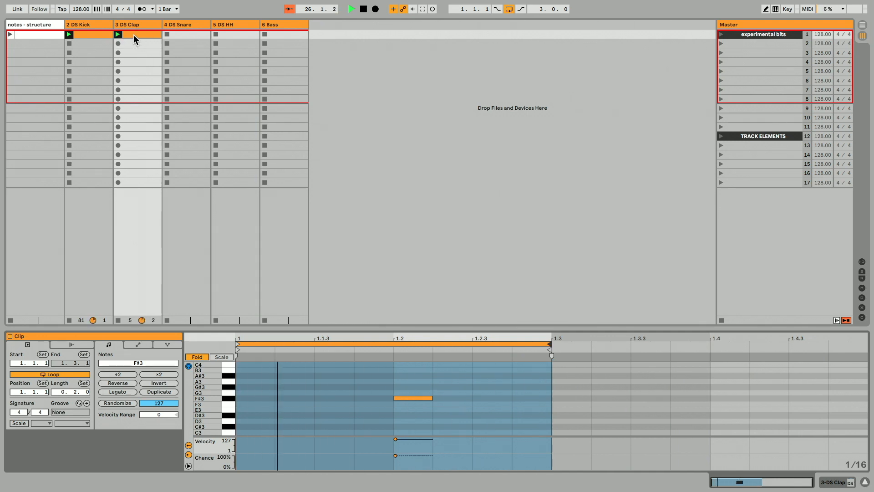
{"action": "left_click_drag", "start_coordinate": [133, 34], "coordinate": [172, 34]}
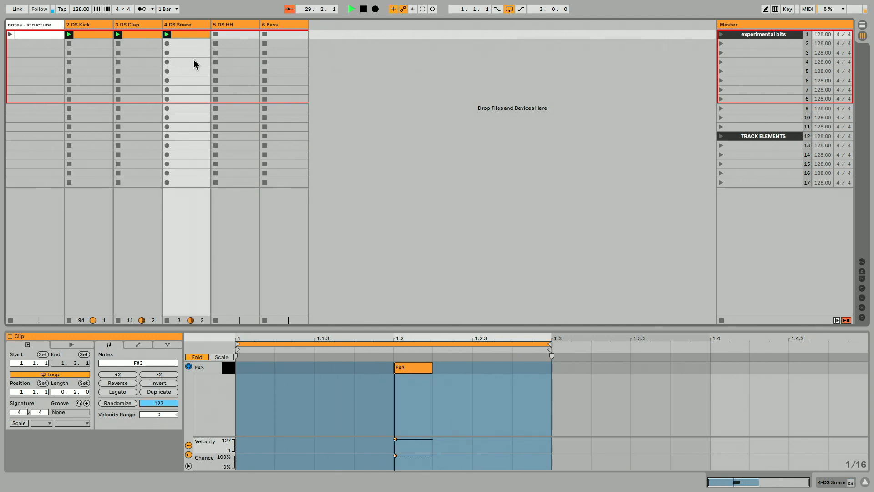
Create a DS HH clip and add off-beat hi-hat notes on A#3.
{"action": "double_click", "coordinate": [226, 33]}
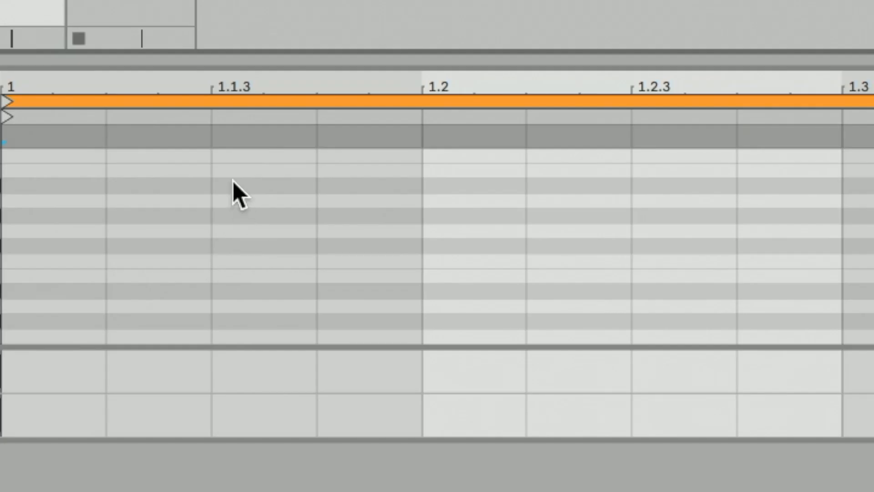
{"action": "double_click", "coordinate": [233, 183]}
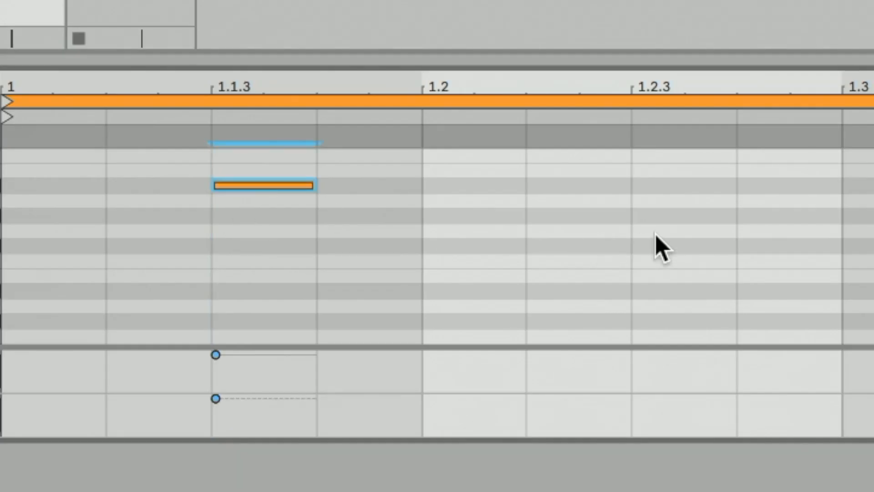
{"action": "double_click", "coordinate": [673, 186]}
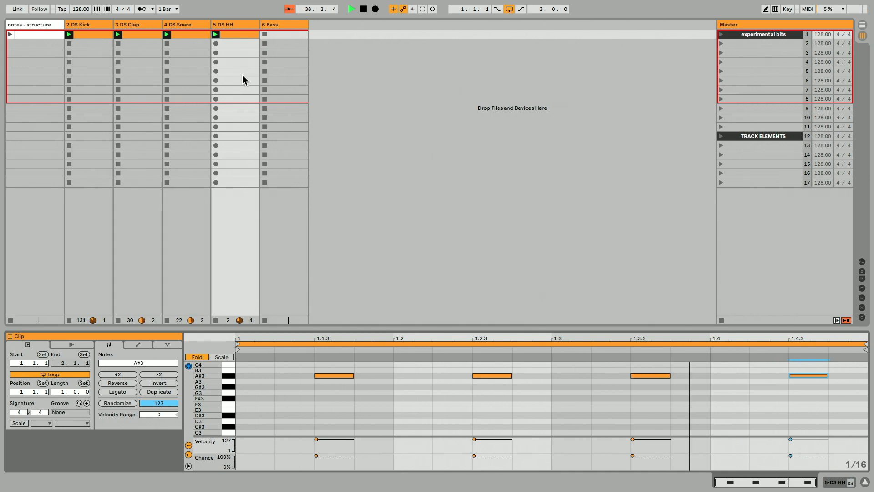
Duplicate all hi-hat notes onto A3 on the downbeats and adjust their velocities.
{"action": "key", "text": "ctrl+a"}
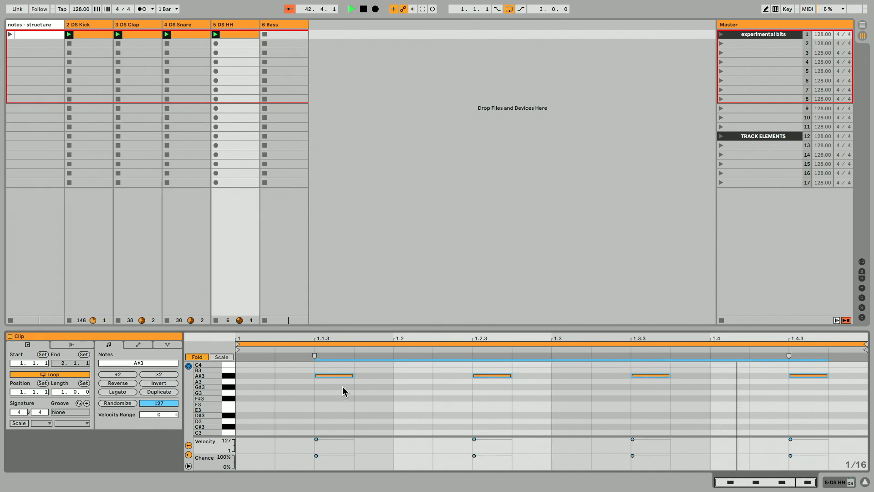
{"action": "left_click_drag", "start_coordinate": [338, 375], "coordinate": [269, 383]}
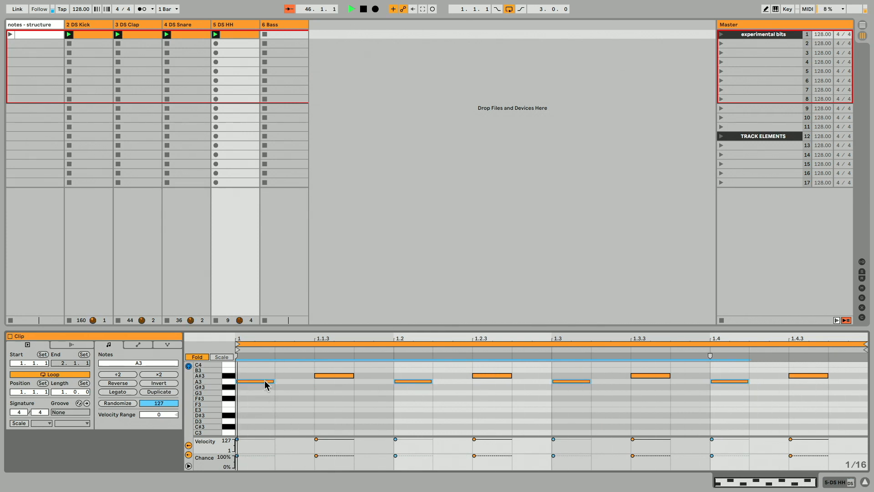
{"action": "left_click_drag", "start_coordinate": [265, 382], "coordinate": [265, 405]}
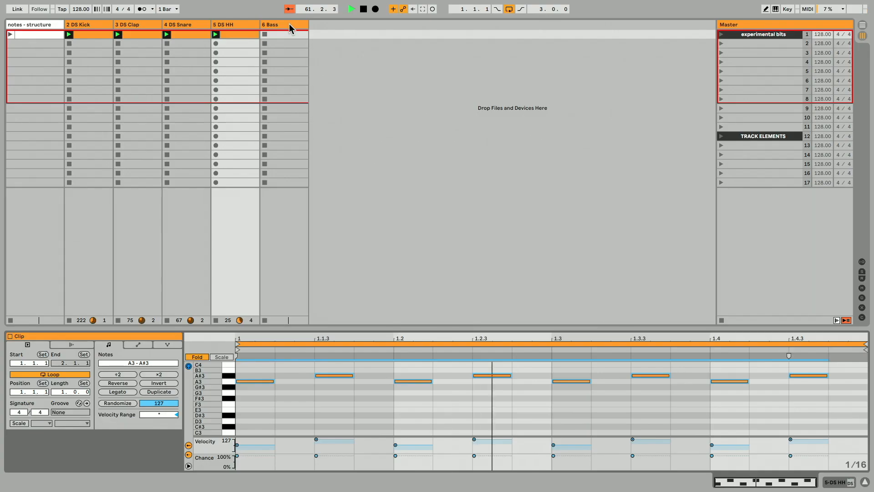
Create a Bass clip with a one-beat F2 note at the start.
{"action": "left_click", "coordinate": [288, 24]}
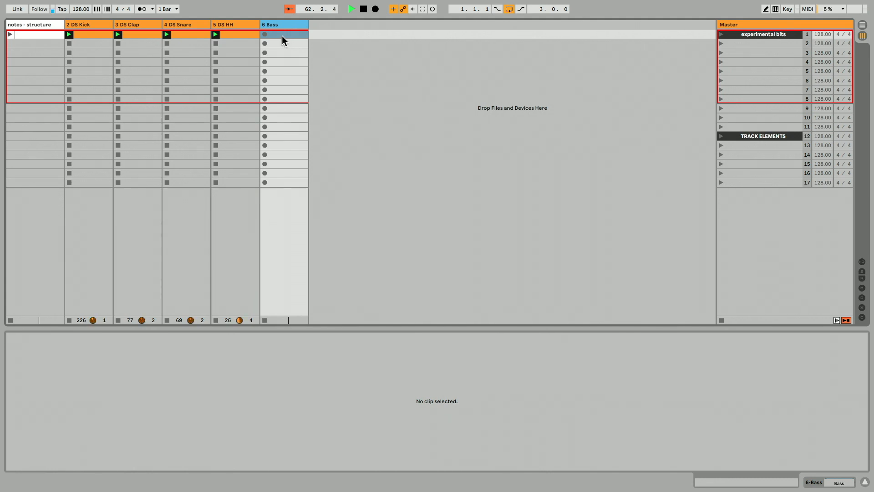
{"action": "double_click", "coordinate": [283, 36]}
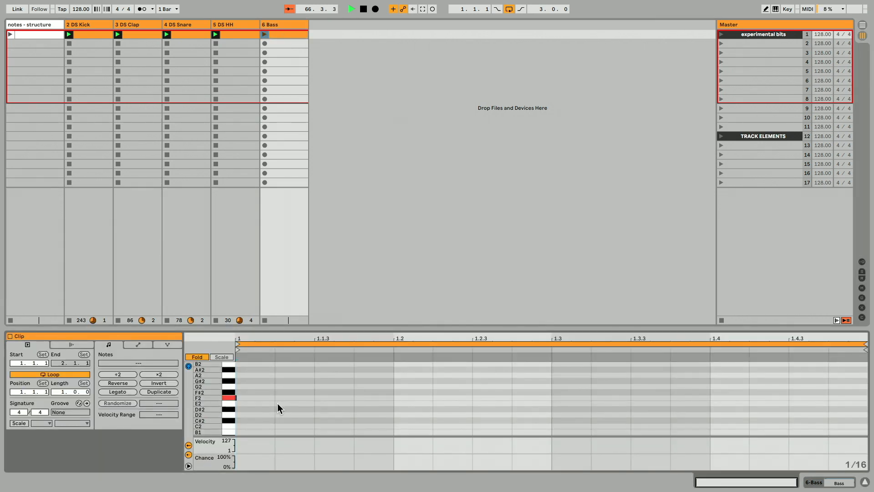
{"action": "double_click", "coordinate": [245, 397]}
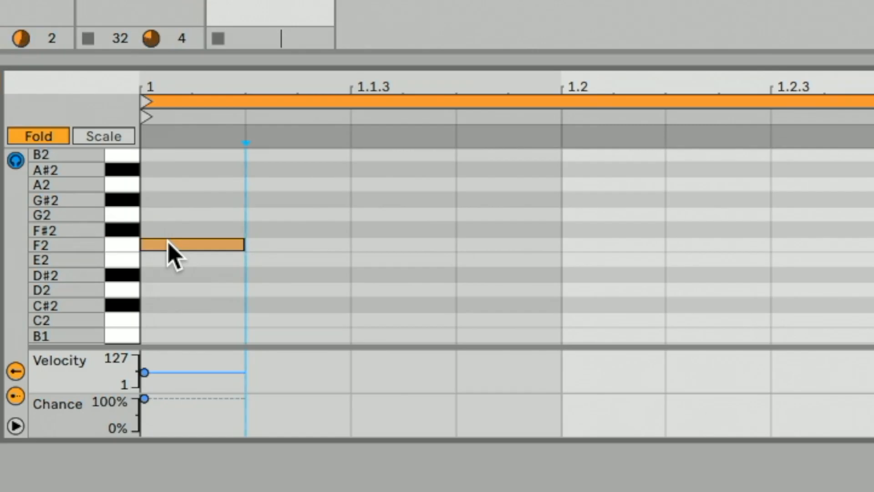
{"action": "left_click", "coordinate": [189, 245]}
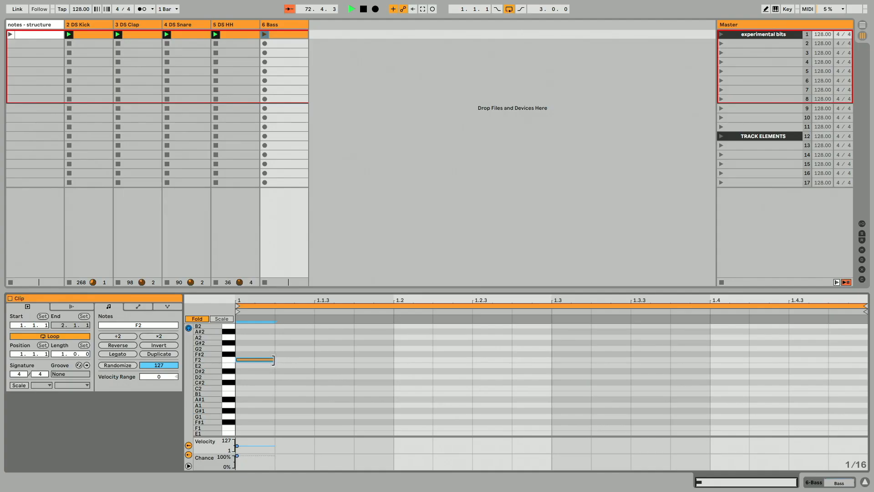
{"action": "left_click_drag", "start_coordinate": [273, 359], "coordinate": [392, 360]}
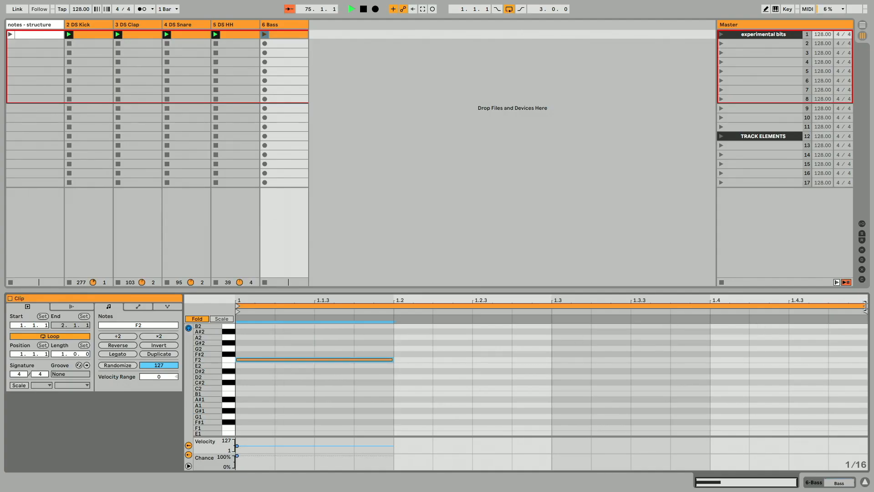
Loop the bass clip over two beats and move it to the second scene.
{"action": "left_click_drag", "start_coordinate": [867, 306], "coordinate": [551, 306]}
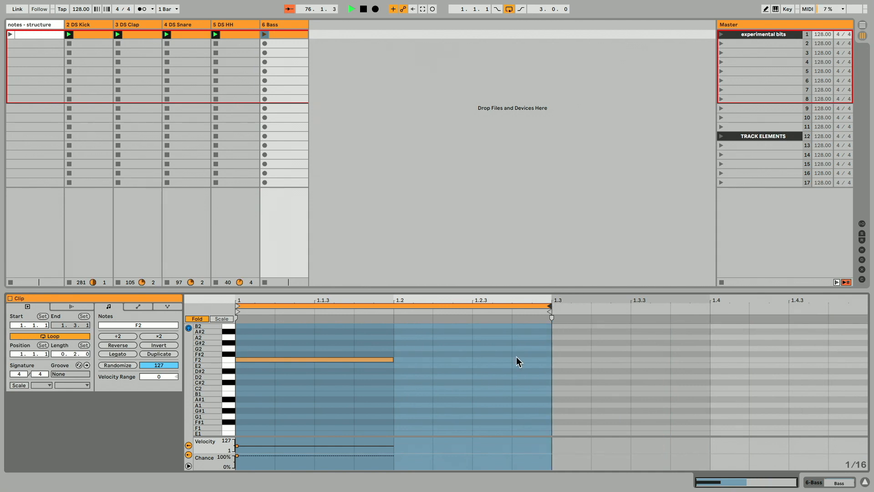
{"action": "mouse_move", "coordinate": [280, 37]}
{"action": "left_mouse_down"}
{"action": "mouse_move", "coordinate": [288, 53]}
{"action": "mouse_move", "coordinate": [267, 45]}
{"action": "left_mouse_up"}
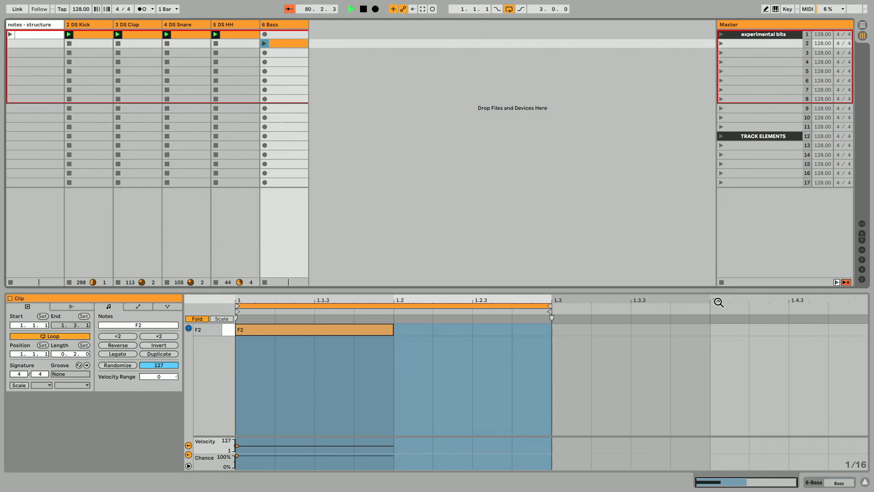
Rearrange the clips so kick, then clap/snare/hi-hat, then bass occupy successive scenes.
{"action": "left_click", "coordinate": [721, 282]}
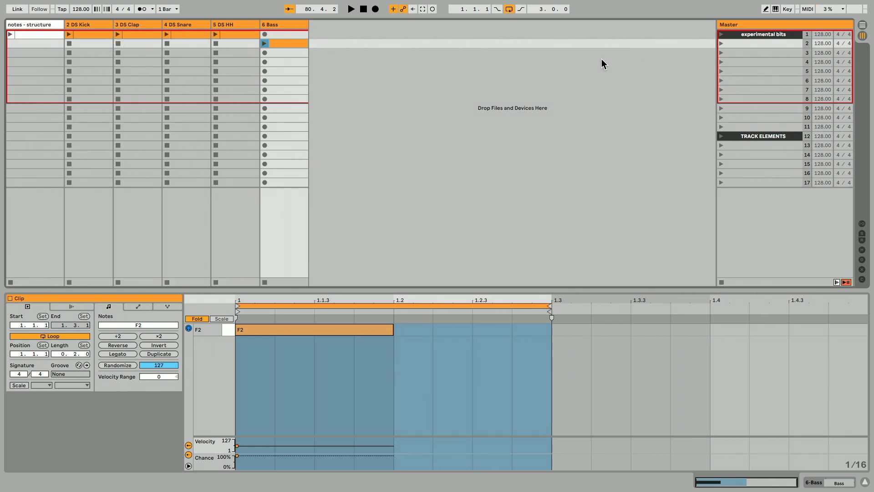
{"action": "left_click", "coordinate": [742, 37]}
{"action": "mouse_move", "coordinate": [295, 70]}
{"action": "left_mouse_down"}
{"action": "mouse_move", "coordinate": [102, 34]}
{"action": "mouse_move", "coordinate": [105, 44]}
{"action": "mouse_move", "coordinate": [274, 43]}
{"action": "mouse_move", "coordinate": [285, 62]}
{"action": "left_mouse_up"}
{"action": "left_click", "coordinate": [156, 71]}
{"action": "left_click", "coordinate": [88, 64]}
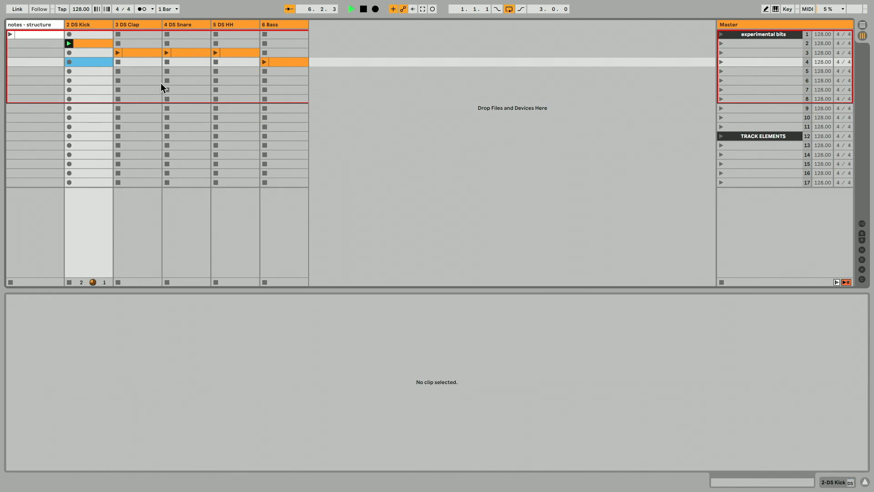
Launch the bass clip in scene 4 and select the DS Kick track.
{"action": "left_click", "coordinate": [281, 61]}
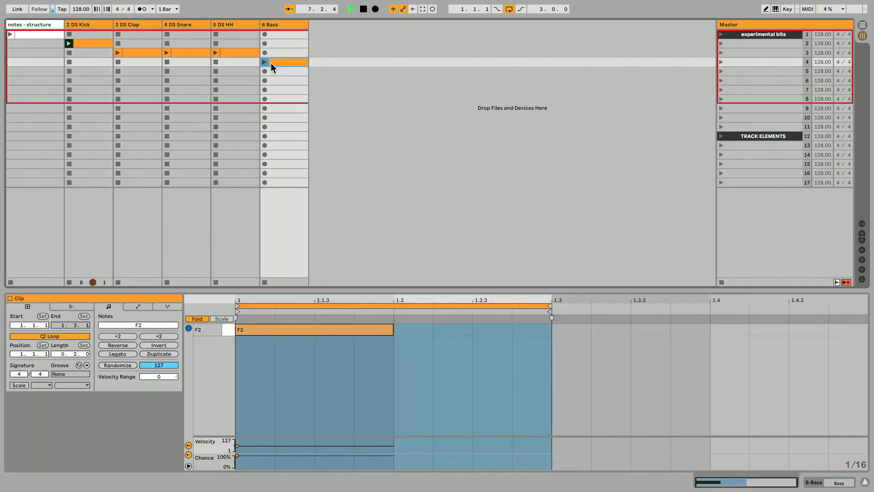
{"action": "left_click", "coordinate": [263, 62]}
{"action": "left_click", "coordinate": [92, 24]}
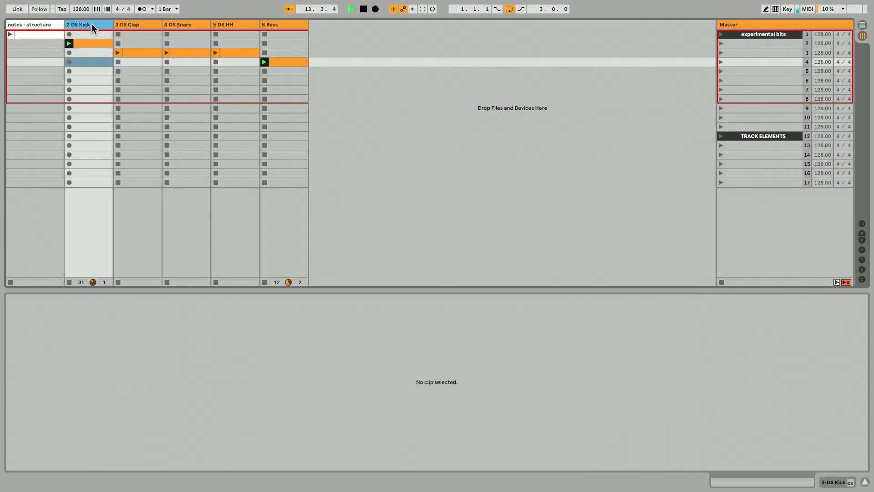
Open the DS Kick device and set Decay to 17.1 %, Drive to 11.0 %, Env to 91.1 % and enable Click.
{"action": "double_click", "coordinate": [92, 24]}
{"action": "left_click_drag", "start_coordinate": [32, 353], "coordinate": [72, 364]}
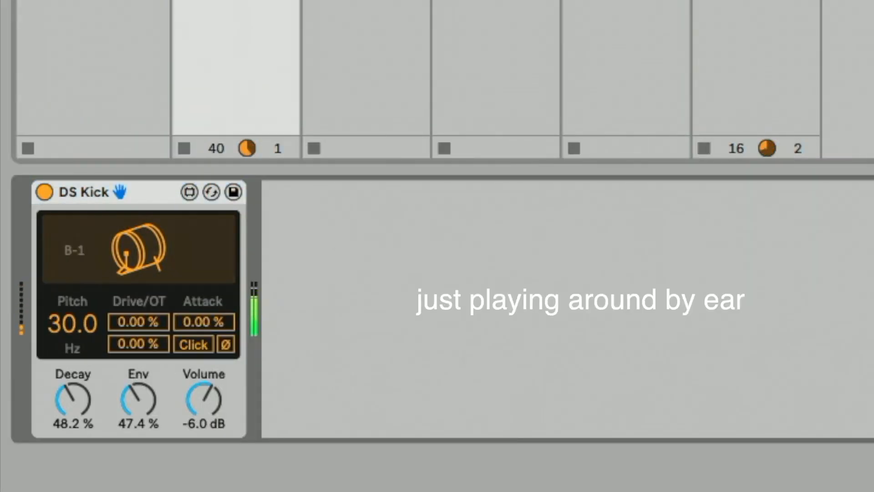
{"action": "left_click_drag", "start_coordinate": [65, 330], "coordinate": [65, 329]}
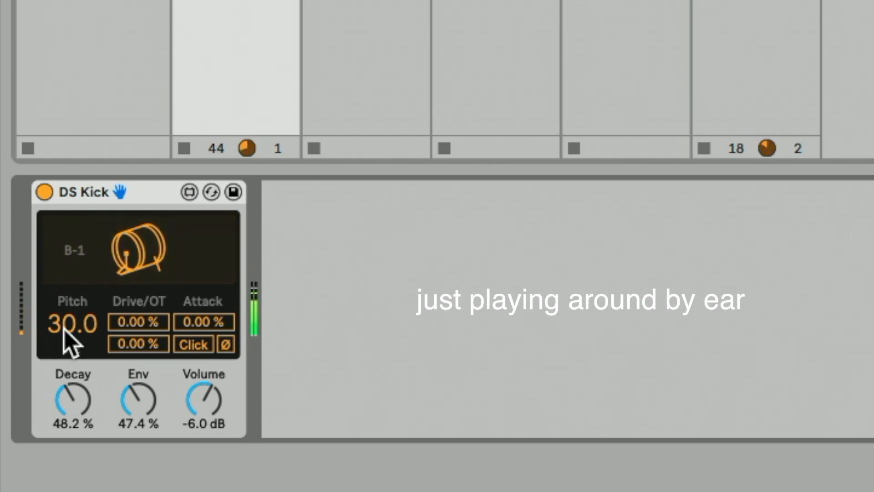
{"action": "left_click_drag", "start_coordinate": [76, 399], "coordinate": [76, 439]}
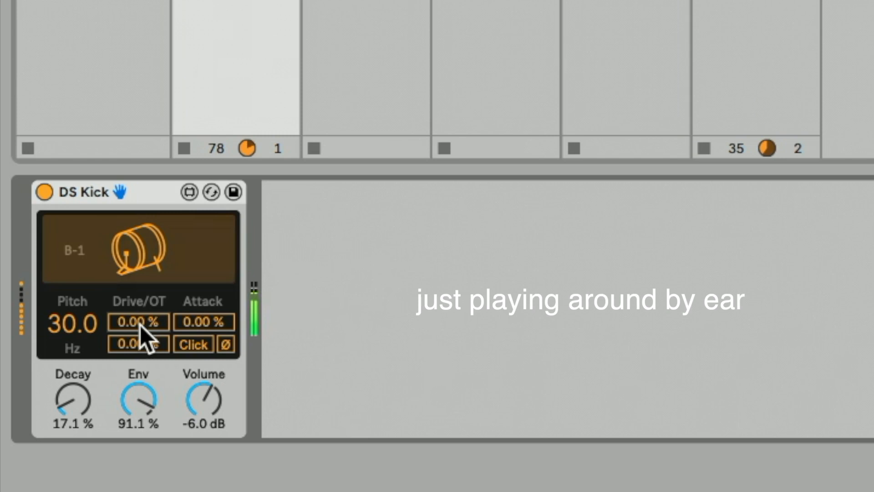
{"action": "left_click_drag", "start_coordinate": [140, 325], "coordinate": [140, 315]}
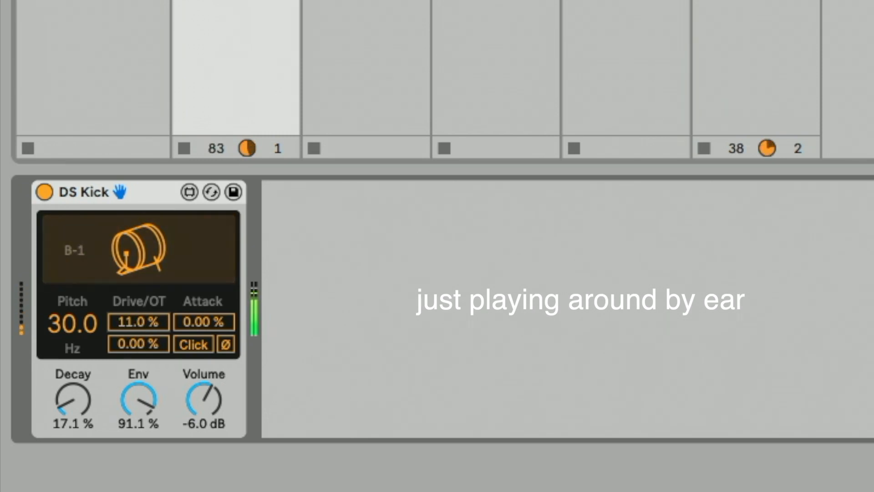
{"action": "left_click", "coordinate": [190, 347]}
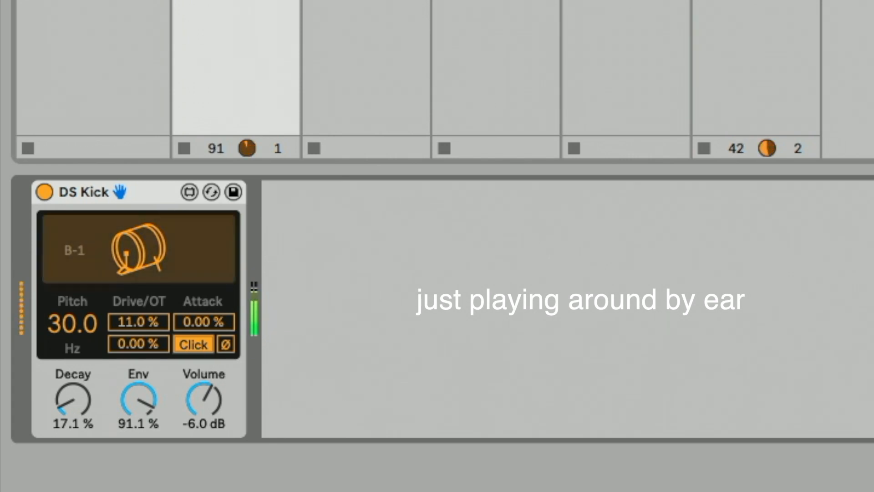
Open the Bass synth and set the sine oscillator to 87 %, the saw to 0 % and the Sub to 100 %.
{"action": "left_click", "coordinate": [279, 26]}
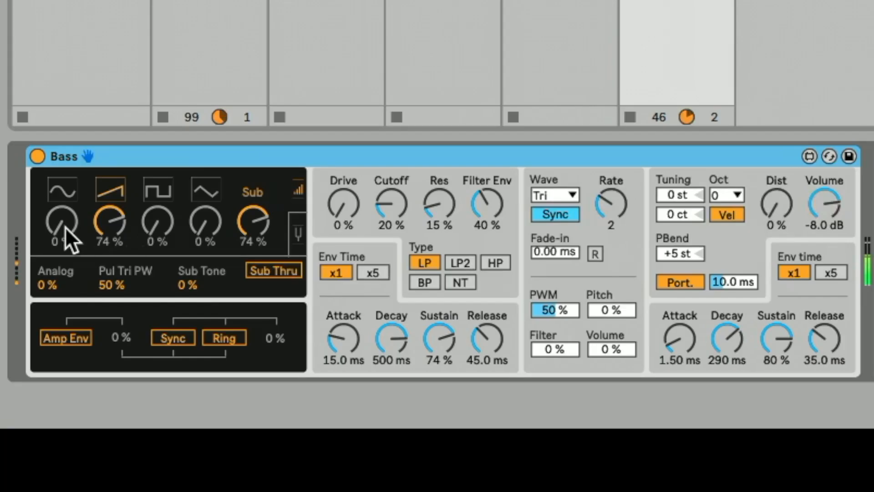
{"action": "left_click_drag", "start_coordinate": [28, 408], "coordinate": [28, 384]}
{"action": "left_click_drag", "start_coordinate": [79, 230], "coordinate": [79, 217]}
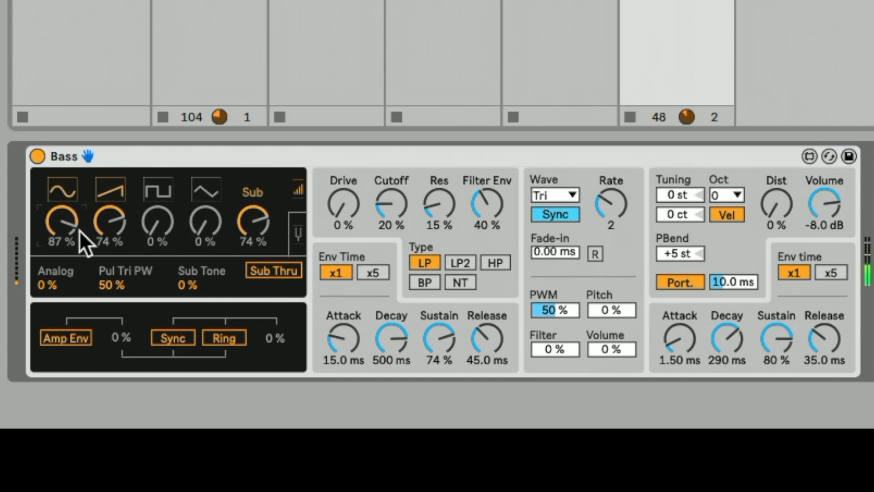
{"action": "left_click", "coordinate": [266, 270]}
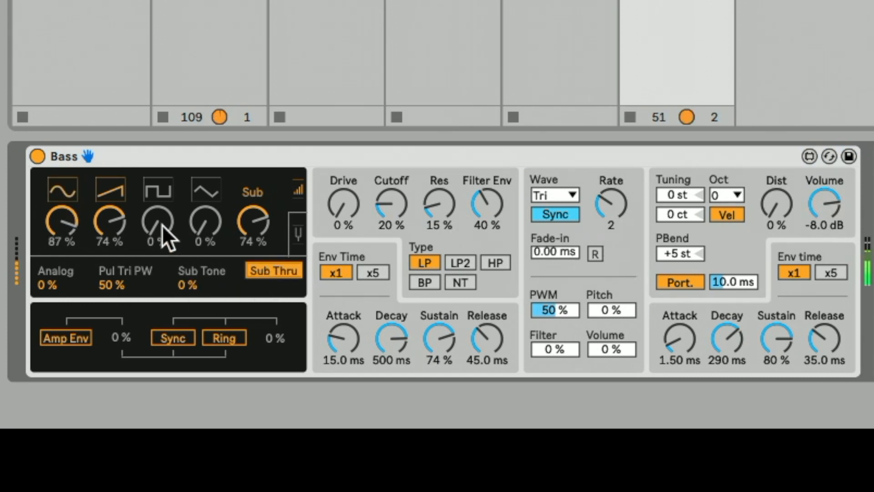
{"action": "left_click_drag", "start_coordinate": [110, 221], "coordinate": [110, 255]}
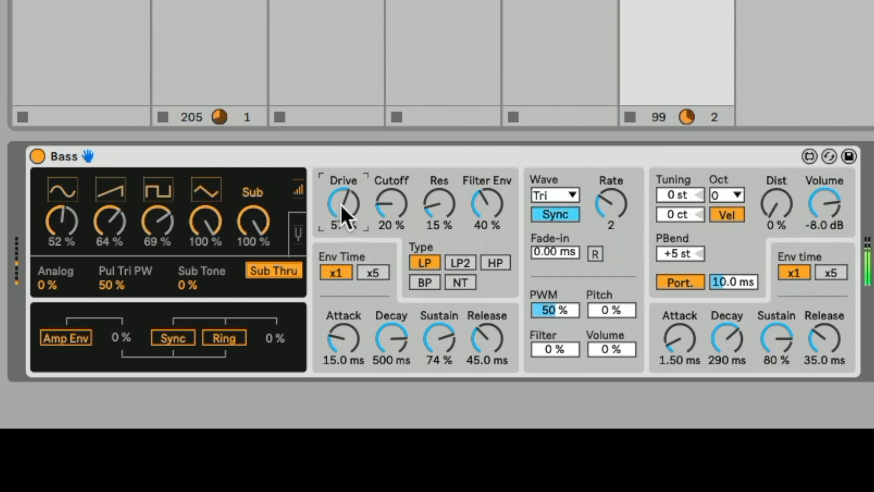
Add a Reverb after the Bass and set its Decay Time to 2.64 s and Dry/Wet to 13 %.
{"action": "left_click_drag", "start_coordinate": [341, 205], "coordinate": [432, 176]}
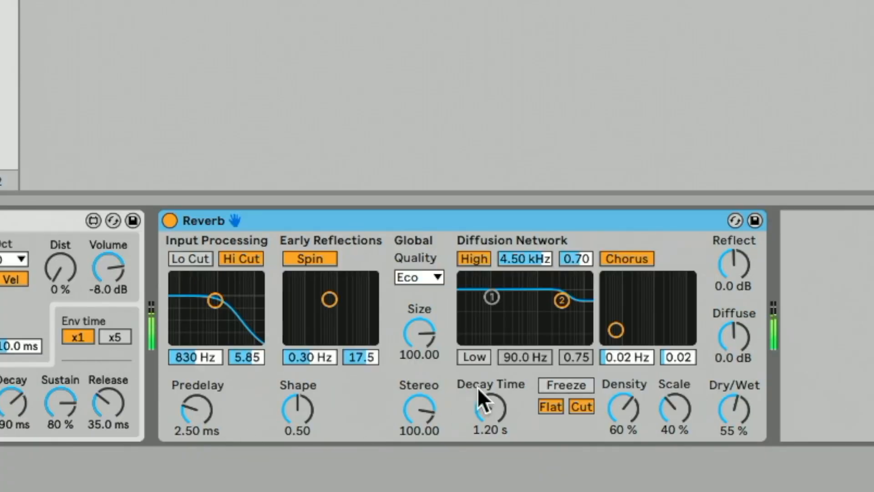
{"action": "left_click_drag", "start_coordinate": [490, 408], "coordinate": [490, 382]}
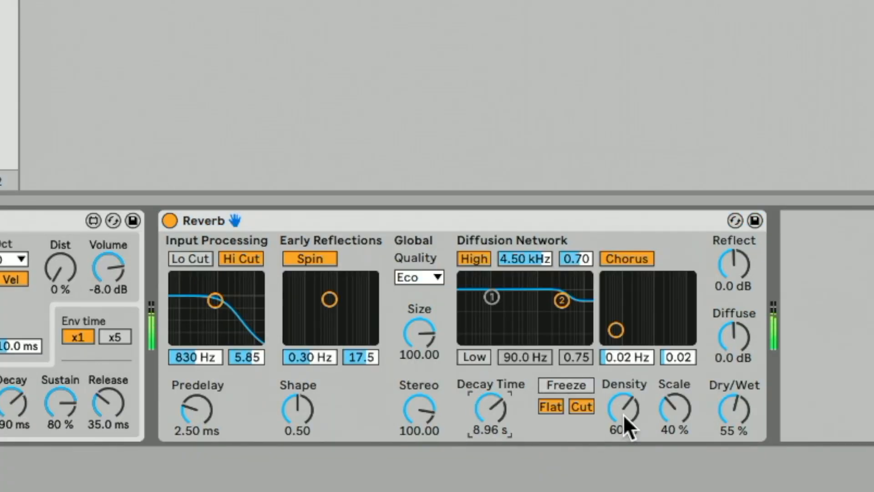
{"action": "left_click_drag", "start_coordinate": [734, 408], "coordinate": [734, 444]}
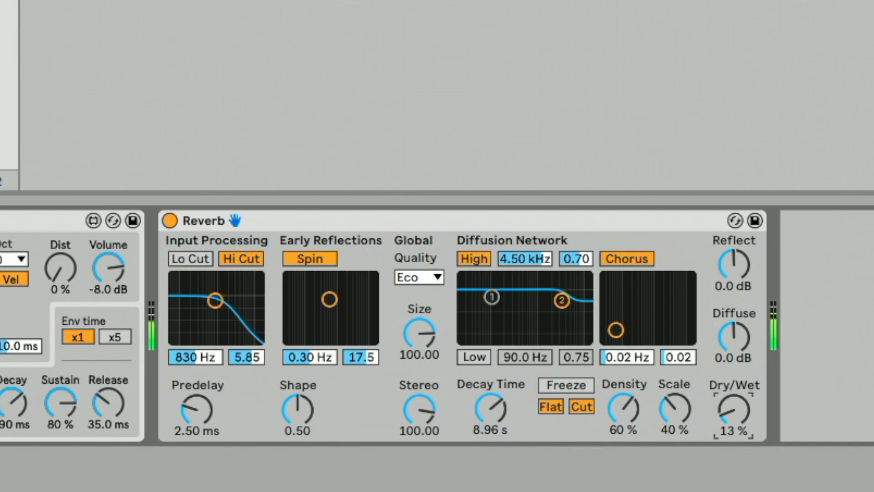
{"action": "mouse_move", "coordinate": [490, 407]}
{"action": "left_mouse_down"}
{"action": "mouse_move", "coordinate": [490, 444]}
{"action": "mouse_move", "coordinate": [490, 425]}
{"action": "left_mouse_up"}
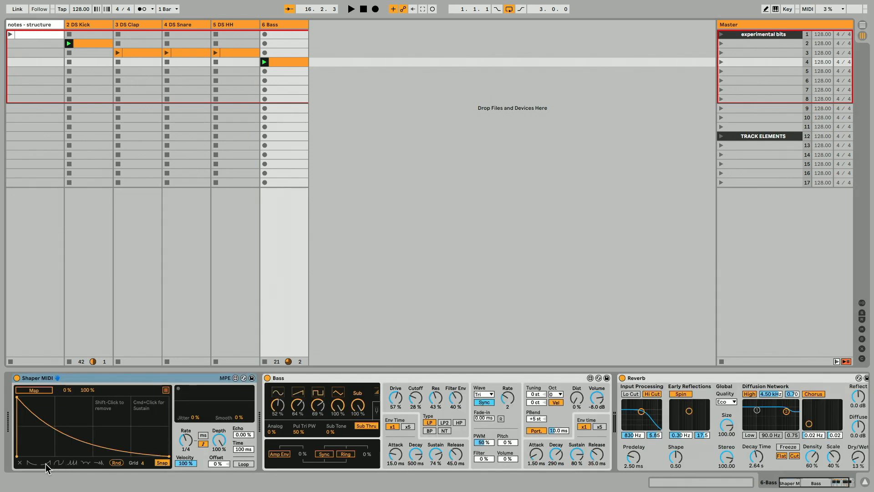
Insert a Shaper MIDI before the Bass and a Utility between the Bass and the Reverb.
{"action": "left_click", "coordinate": [45, 463]}
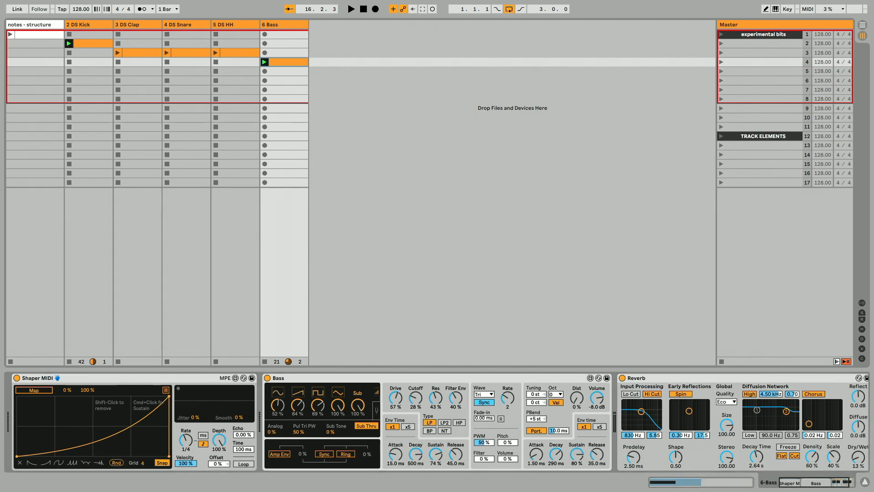
{"action": "key", "text": "Return"}
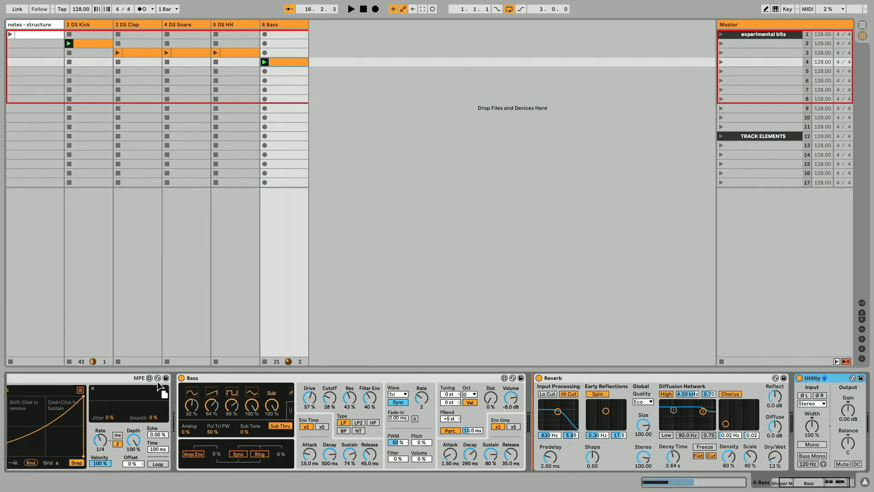
{"action": "left_click_drag", "start_coordinate": [176, 390], "coordinate": [178, 394]}
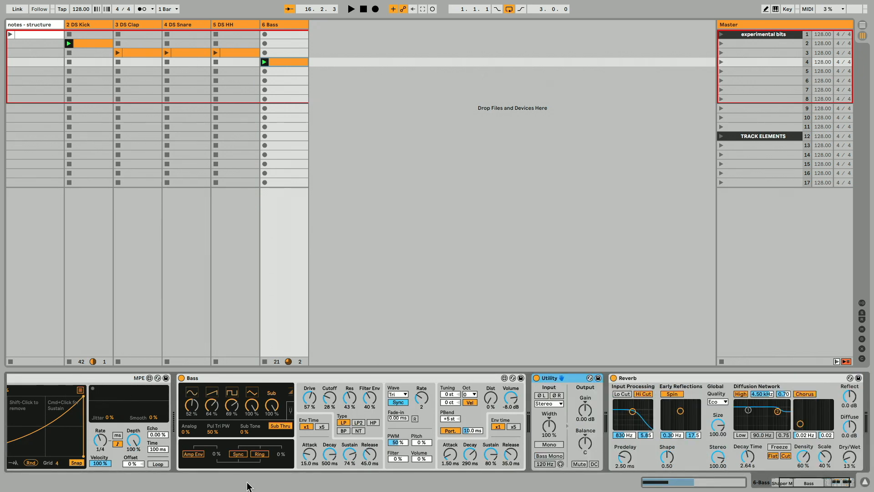
{"action": "left_click_drag", "start_coordinate": [844, 481], "coordinate": [810, 486]}
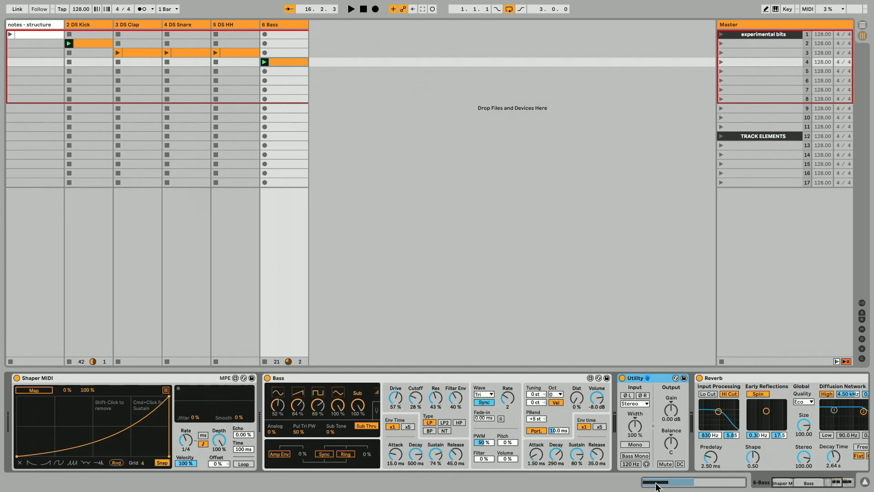
Map the Shaper MIDI modulation to the Utility's Gain and briefly play the loop.
{"action": "left_click", "coordinate": [38, 390]}
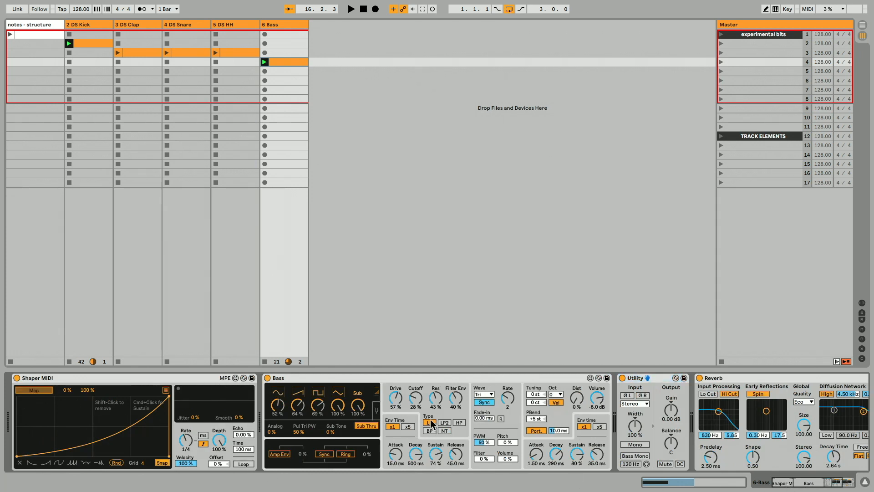
{"action": "left_click", "coordinate": [674, 412]}
{"action": "key", "text": "space"}
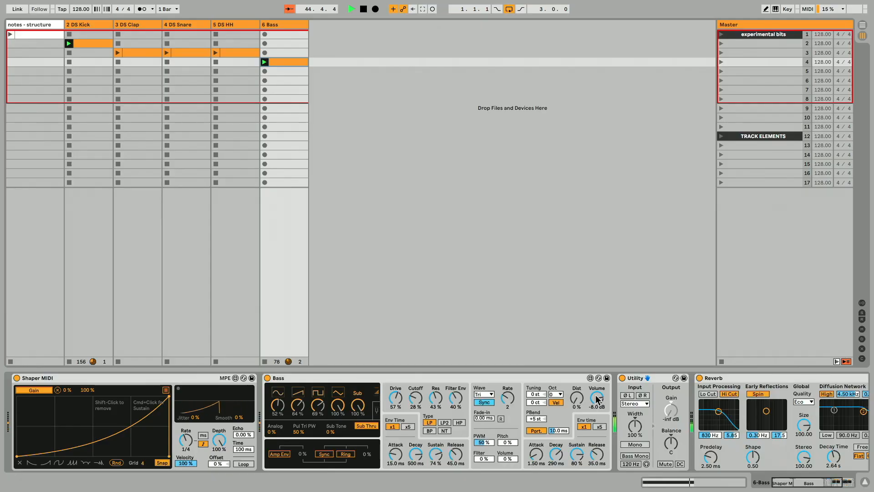
{"action": "key", "text": "space"}
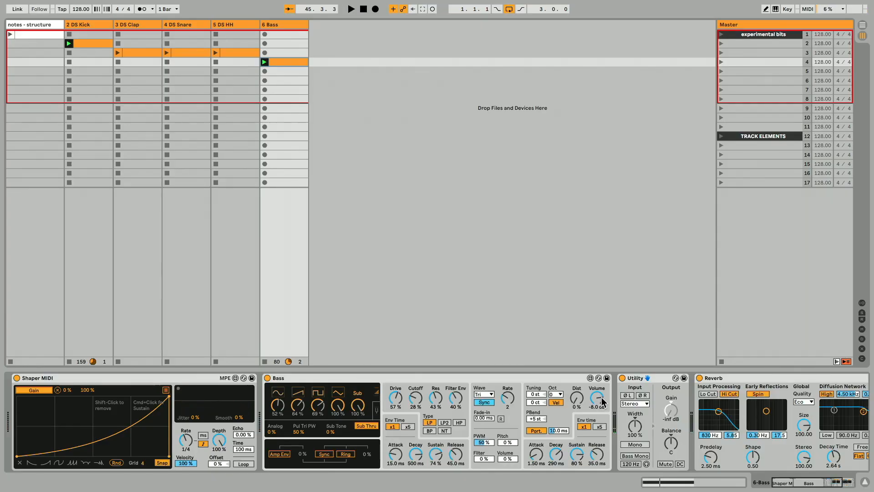
Remap the Shaper MIDI modulation to the Bass synth's Volume and start playback.
{"action": "left_click", "coordinate": [41, 389]}
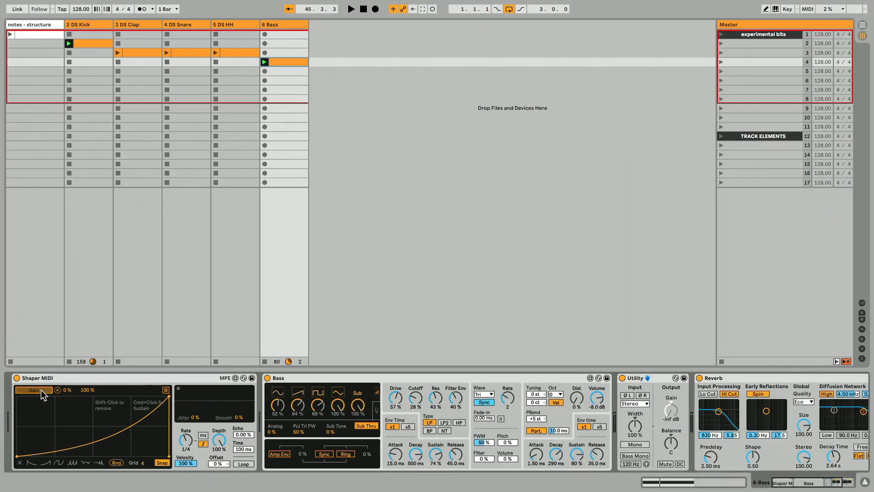
{"action": "left_click", "coordinate": [597, 399]}
{"action": "key", "text": "space"}
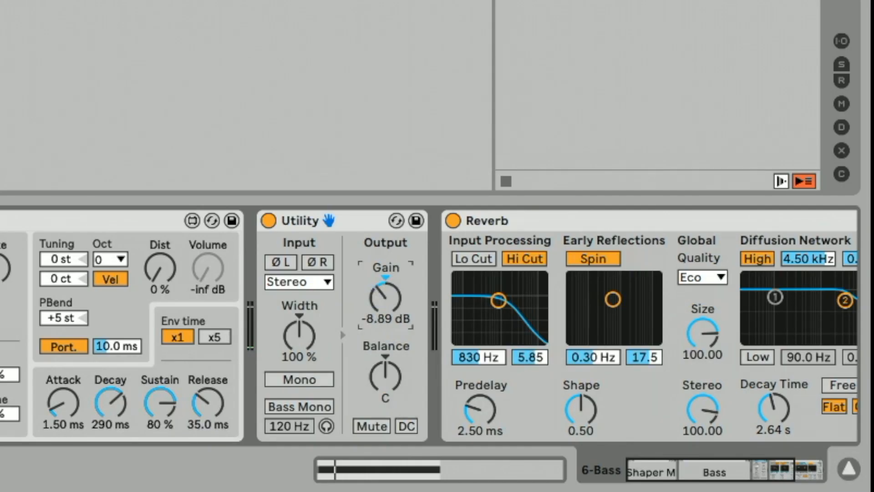
Reset the Utility's Gain knob to its default value.
{"action": "left_click_drag", "start_coordinate": [393, 315], "coordinate": [392, 315]}
{"action": "double_click", "coordinate": [393, 315]}
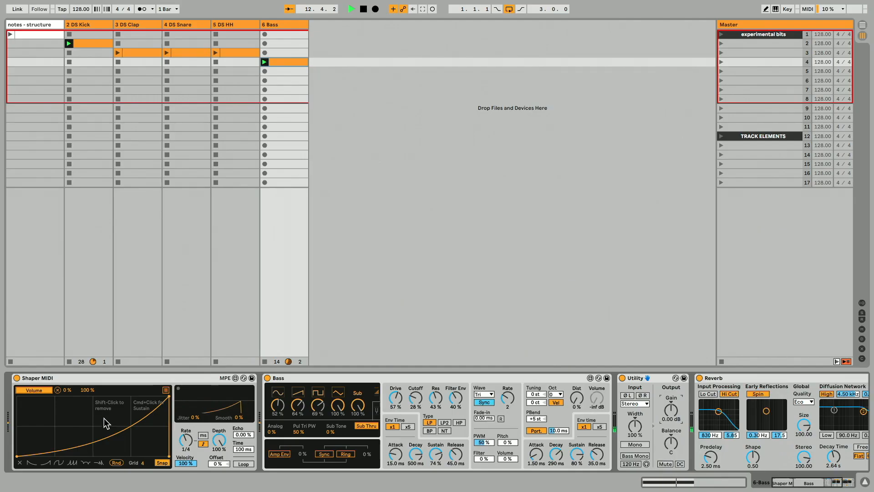
Set the Shaper MIDI mapping range to 67 %–90 % and adjust its Rate.
{"action": "left_click_drag", "start_coordinate": [67, 390], "coordinate": [67, 365]}
{"action": "mouse_move", "coordinate": [165, 250]}
{"action": "left_mouse_down"}
{"action": "mouse_move", "coordinate": [211, 253]}
{"action": "mouse_move", "coordinate": [165, 253]}
{"action": "mouse_move", "coordinate": [155, 241]}
{"action": "left_mouse_up"}
{"action": "left_click", "coordinate": [202, 253]}
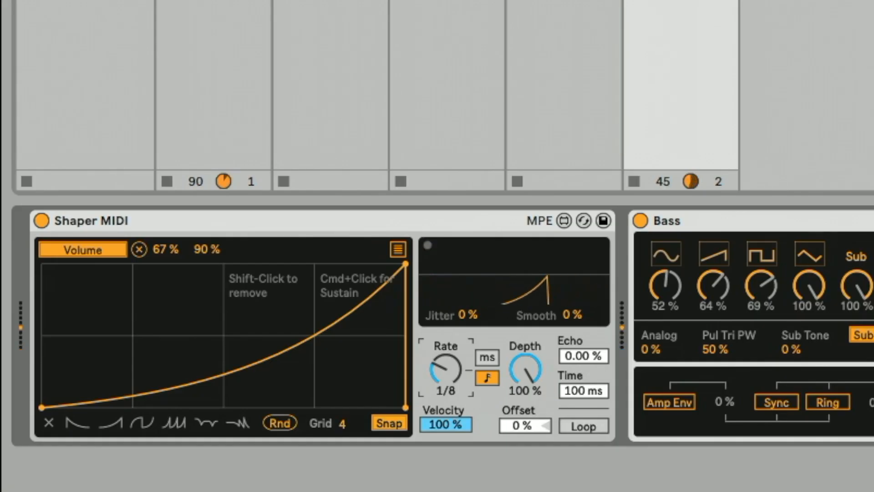
{"action": "left_click_drag", "start_coordinate": [446, 369], "coordinate": [446, 337]}
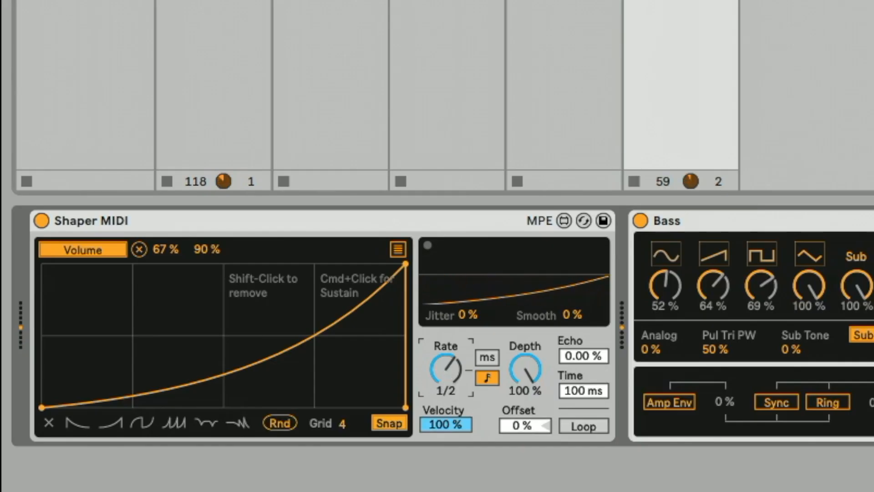
{"action": "left_click_drag", "start_coordinate": [187, 444], "coordinate": [186, 449]}
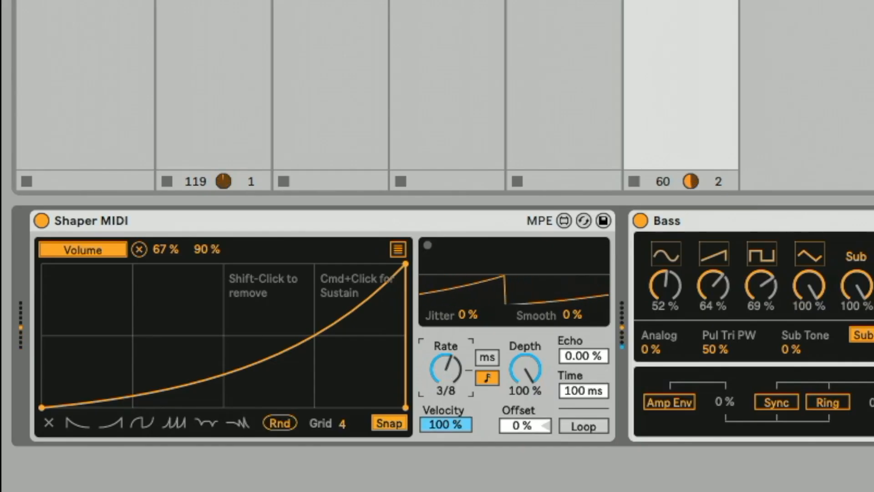
{"action": "left_click_drag", "start_coordinate": [445, 369], "coordinate": [446, 382]}
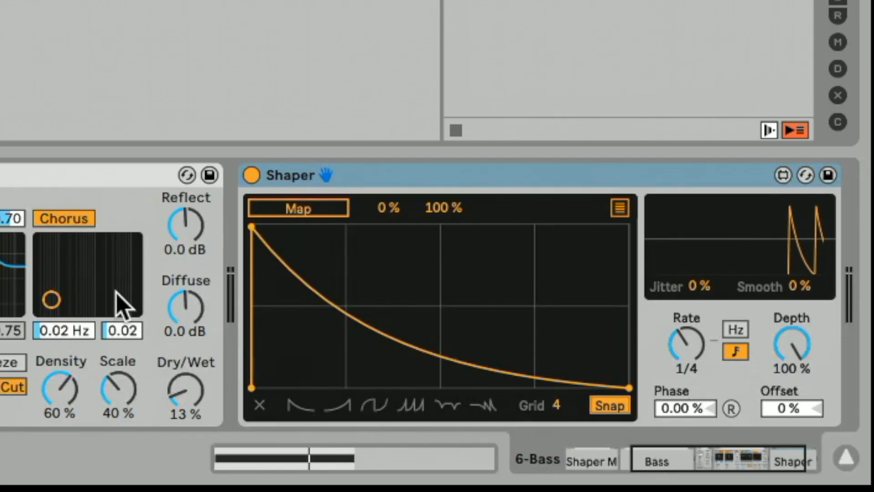
Give the Shaper a rising exponential curve, map it to the Utility's Gain and set its maximum to 69 %.
{"action": "left_click", "coordinate": [337, 405]}
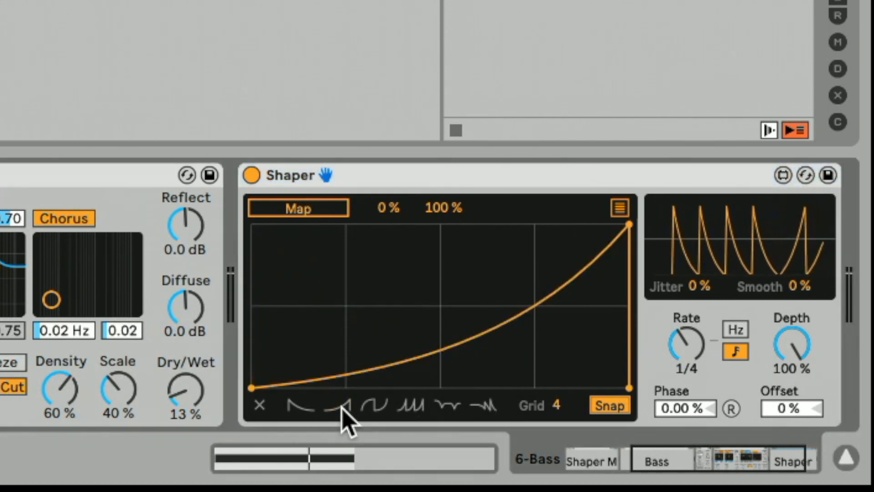
{"action": "left_click", "coordinate": [293, 209]}
{"action": "left_click", "coordinate": [84, 364]}
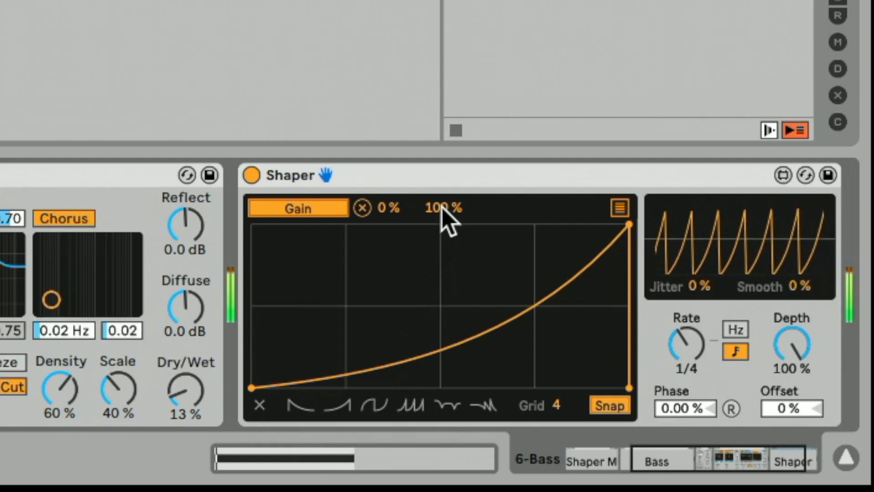
{"action": "left_click_drag", "start_coordinate": [633, 334], "coordinate": [633, 347]}
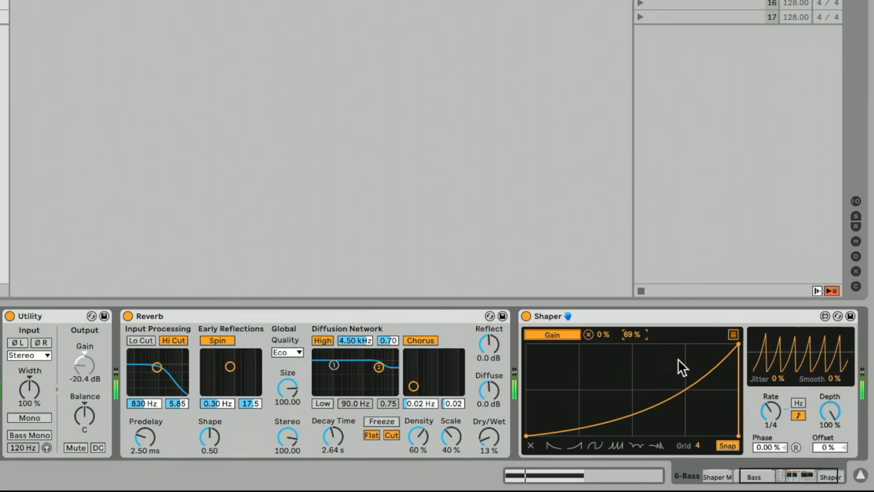
Set the Shaper's Rate to 1/8, Smooth to 19 % and Jitter to 4 %.
{"action": "mouse_move", "coordinate": [771, 410]}
{"action": "left_mouse_down"}
{"action": "mouse_move", "coordinate": [771, 400]}
{"action": "mouse_move", "coordinate": [771, 418]}
{"action": "mouse_move", "coordinate": [765, 412]}
{"action": "left_mouse_up"}
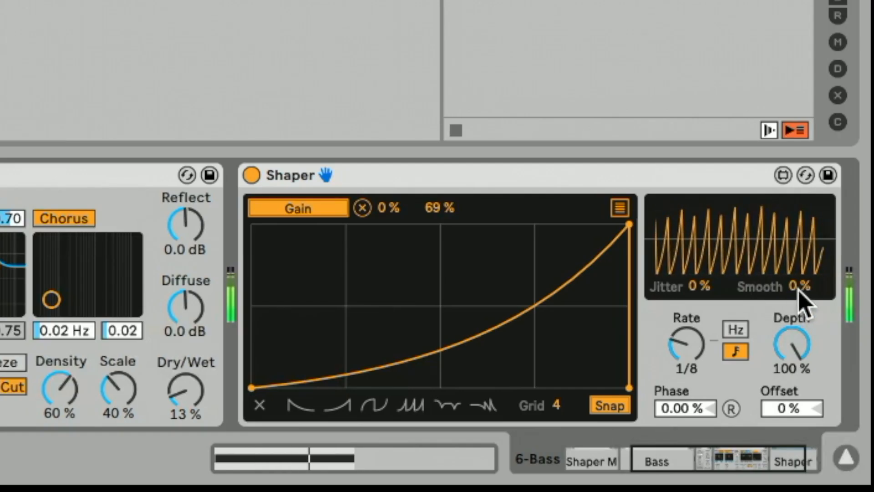
{"action": "left_click_drag", "start_coordinate": [832, 381], "coordinate": [832, 371]}
{"action": "left_click_drag", "start_coordinate": [808, 286], "coordinate": [808, 282]}
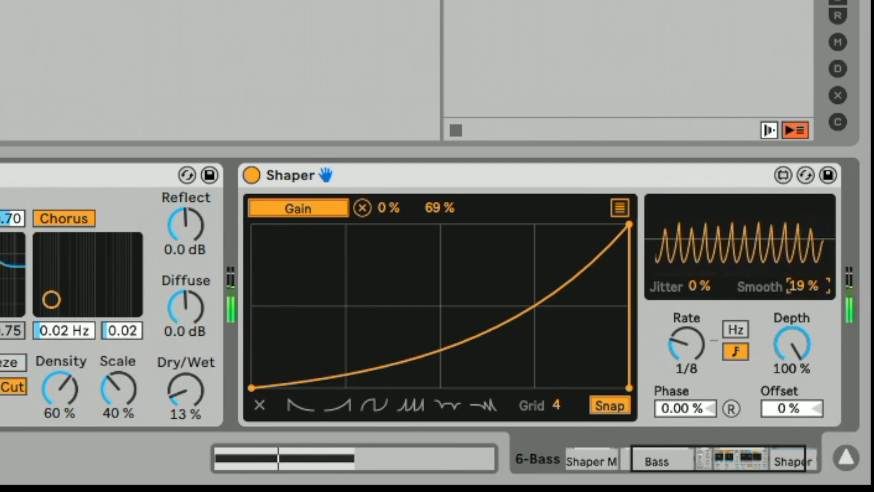
{"action": "left_click", "coordinate": [699, 289]}
{"action": "left_click_drag", "start_coordinate": [698, 289], "coordinate": [698, 285]}
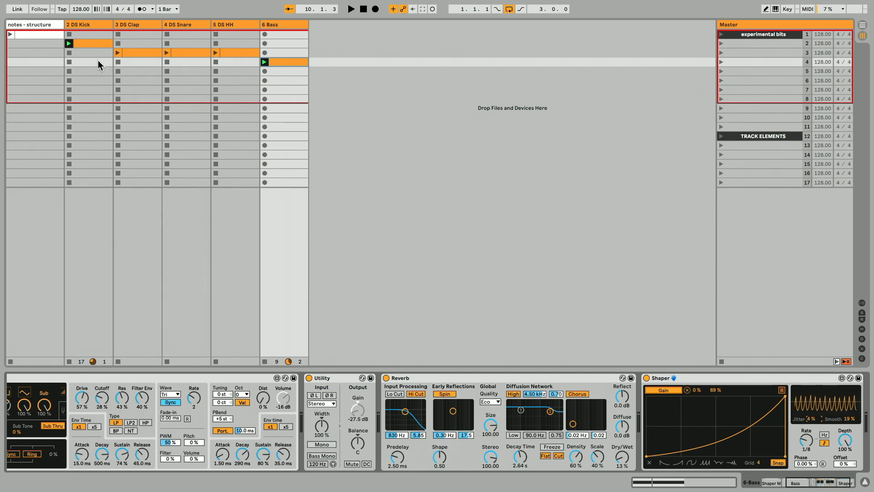
Start playback with the clap clip in scene 3 and set the DS Kick's Pitch to 49.1 Hz.
{"action": "left_click_drag", "start_coordinate": [95, 56], "coordinate": [95, 61]}
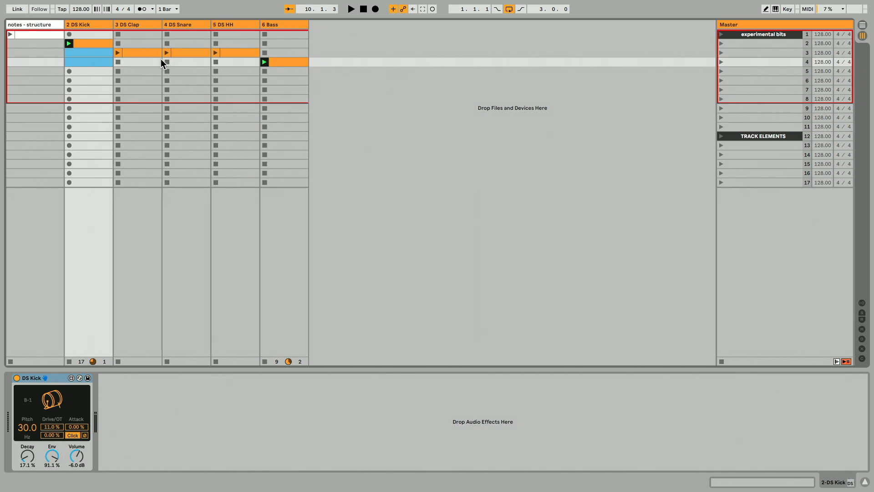
{"action": "key", "text": "space"}
{"action": "left_click", "coordinate": [118, 52]}
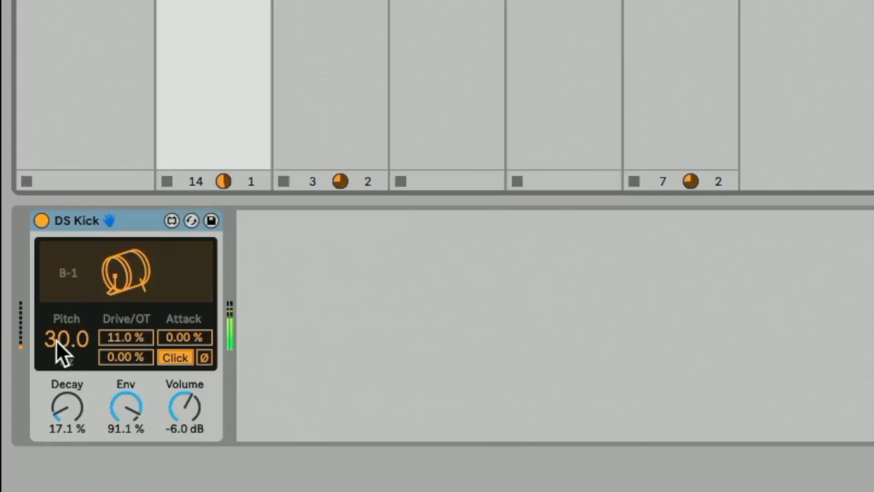
{"action": "left_click_drag", "start_coordinate": [25, 430], "coordinate": [25, 412]}
{"action": "mouse_move", "coordinate": [66, 340]}
{"action": "left_mouse_down"}
{"action": "mouse_move", "coordinate": [66, 314]}
{"action": "mouse_move", "coordinate": [66, 376]}
{"action": "mouse_move", "coordinate": [59, 341]}
{"action": "left_mouse_up"}
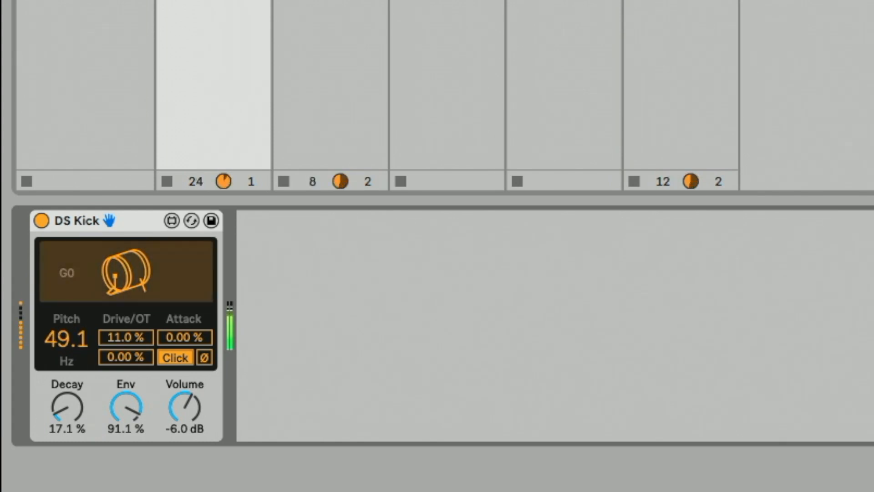
Set the DS Kick's Drive/OT to 37.8 %.
{"action": "mouse_move", "coordinate": [114, 342]}
{"action": "left_mouse_down"}
{"action": "mouse_move", "coordinate": [113, 324]}
{"action": "mouse_move", "coordinate": [122, 339]}
{"action": "left_mouse_up"}
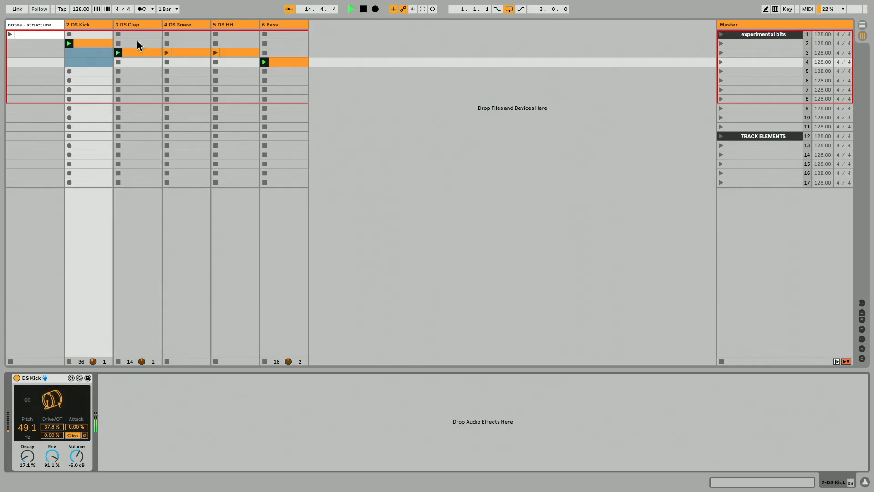
On the DS Clap track, set Sloppy to 12 and Tail to 30 %, and add a Reverb after the clap.
{"action": "left_click", "coordinate": [135, 25]}
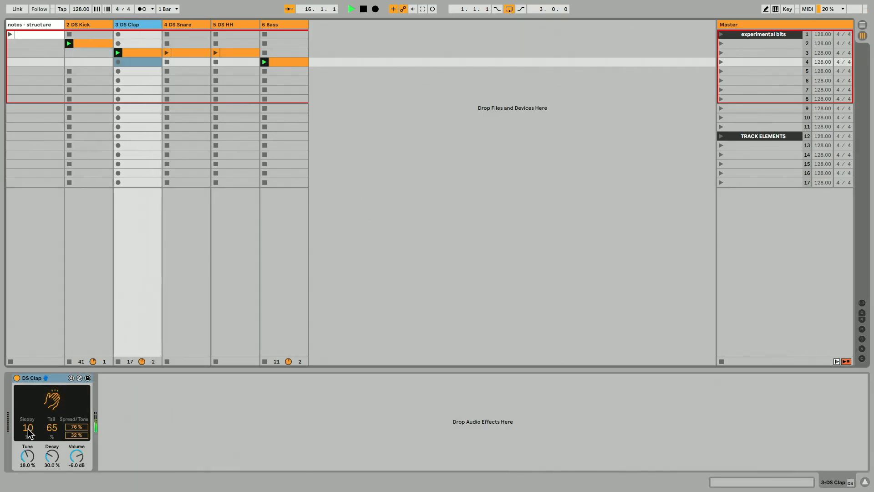
{"action": "mouse_move", "coordinate": [27, 427]}
{"action": "left_mouse_down"}
{"action": "mouse_move", "coordinate": [28, 400]}
{"action": "mouse_move", "coordinate": [28, 431]}
{"action": "left_mouse_up"}
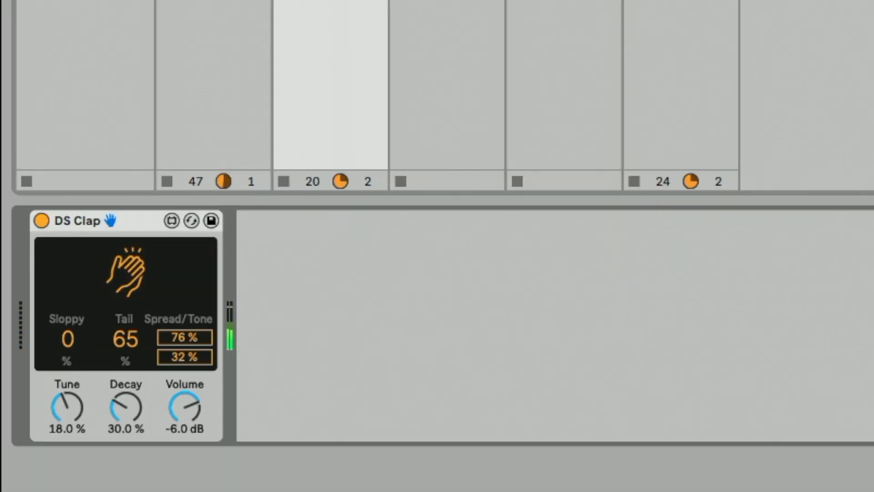
{"action": "left_click_drag", "start_coordinate": [68, 339], "coordinate": [120, 346]}
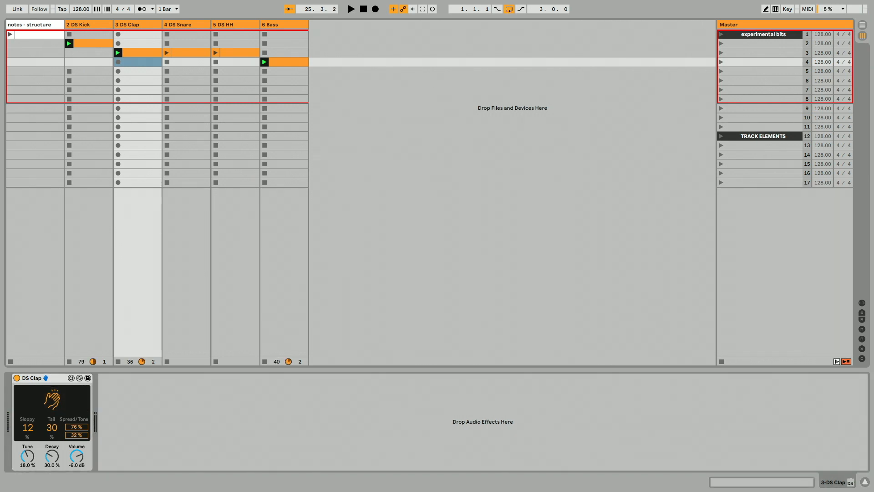
{"action": "left_click_drag", "start_coordinate": [196, 404], "coordinate": [216, 426]}
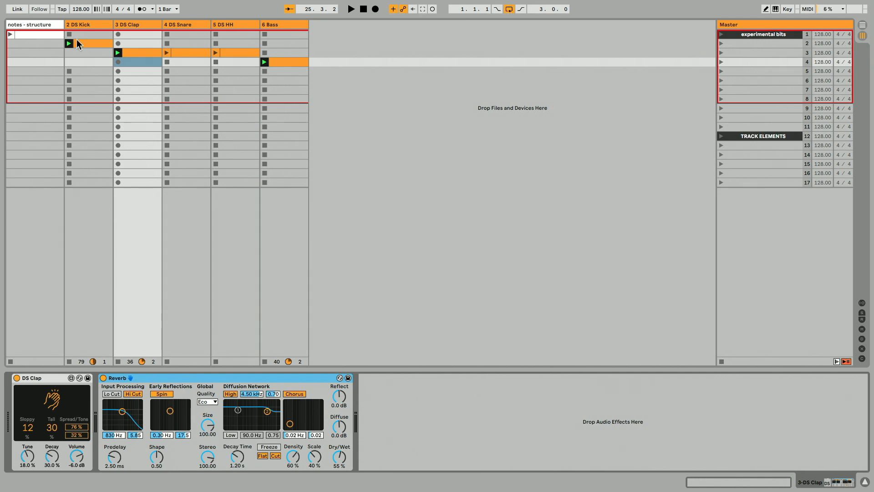
Inspect the device chains of the kick, clap and snare tracks in turn.
{"action": "left_click", "coordinate": [87, 23]}
{"action": "left_click", "coordinate": [130, 25]}
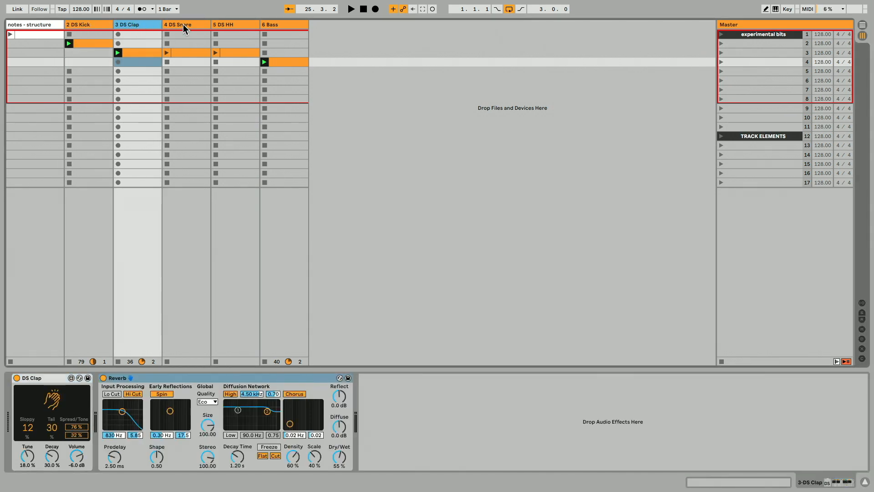
{"action": "left_click", "coordinate": [183, 26]}
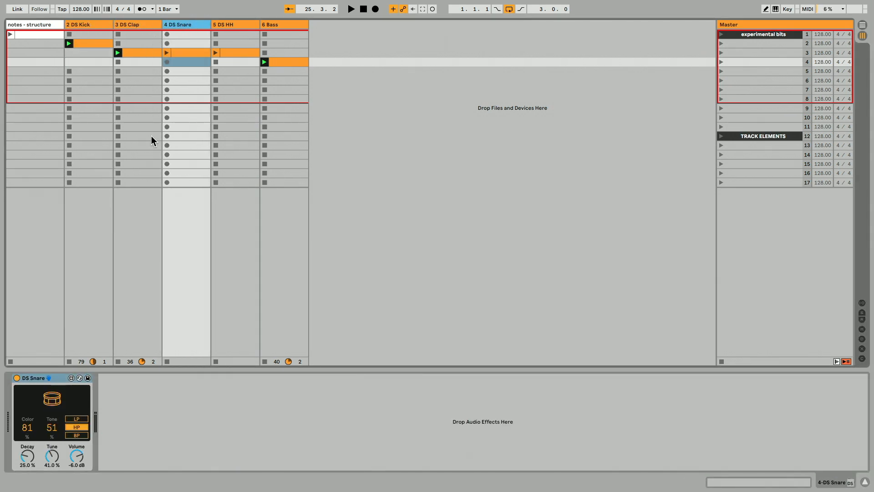
{"action": "left_click", "coordinate": [134, 24]}
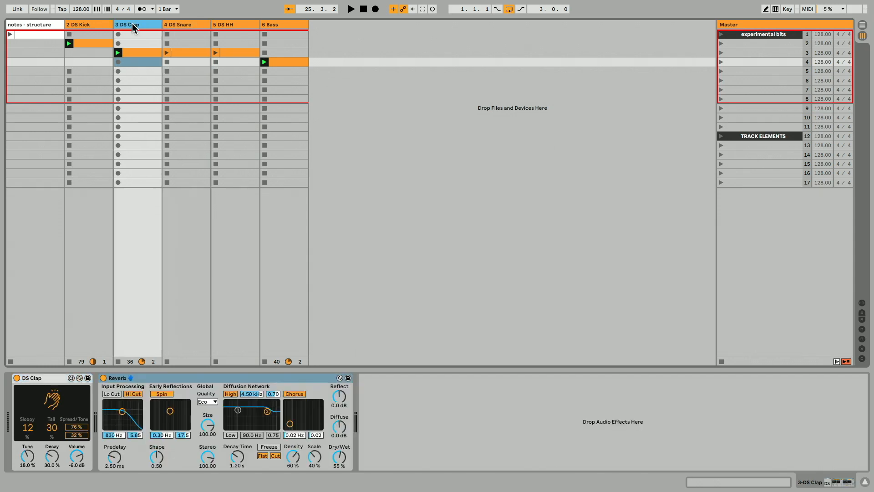
{"action": "left_click", "coordinate": [92, 22]}
{"action": "left_click", "coordinate": [135, 21]}
Drag the clap clip from scene 3 out to scene 8 on new clap tracks and delete one of them.
{"action": "left_click_drag", "start_coordinate": [142, 53], "coordinate": [324, 99]}
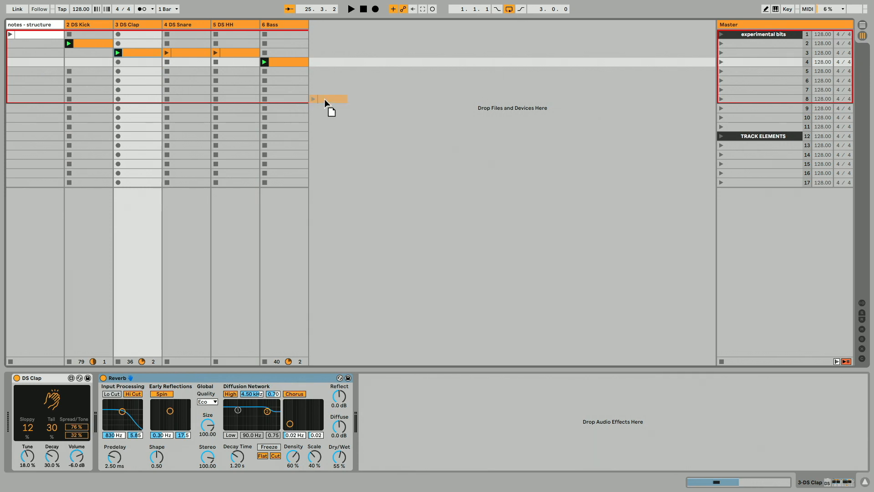
{"action": "left_click_drag", "start_coordinate": [324, 99], "coordinate": [327, 98]}
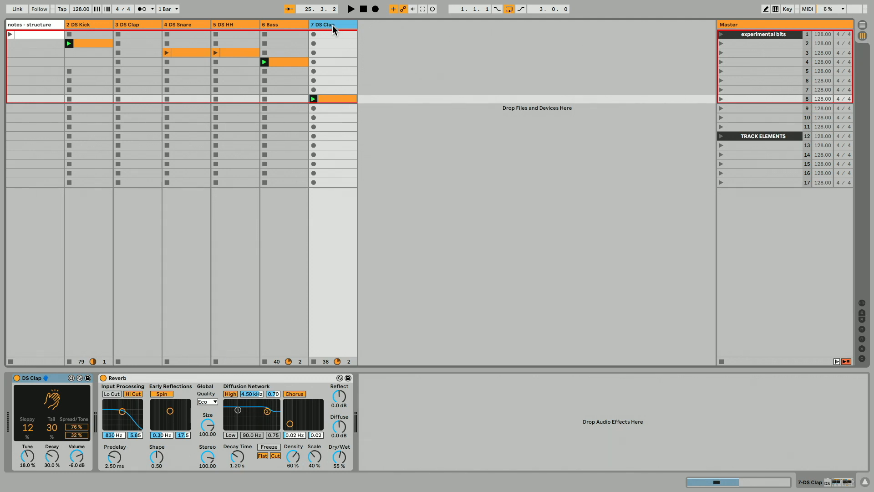
{"action": "left_click_drag", "start_coordinate": [337, 99], "coordinate": [414, 129]}
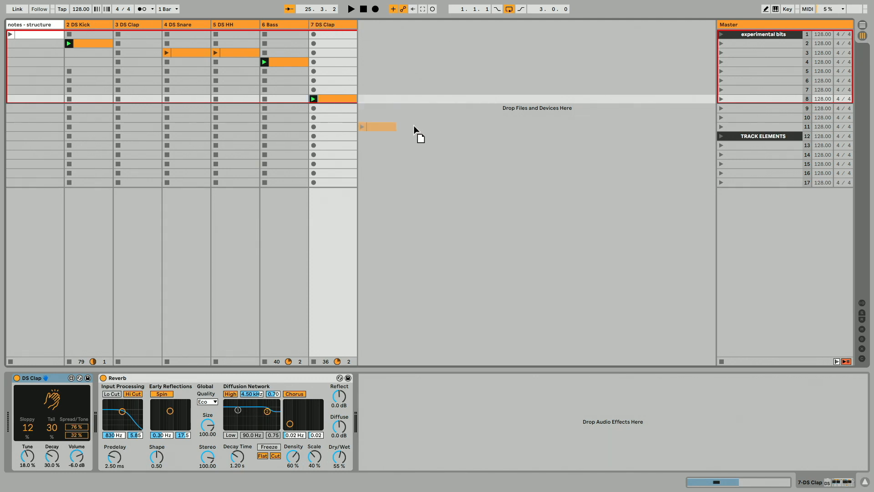
{"action": "left_click_drag", "start_coordinate": [386, 94], "coordinate": [385, 110]}
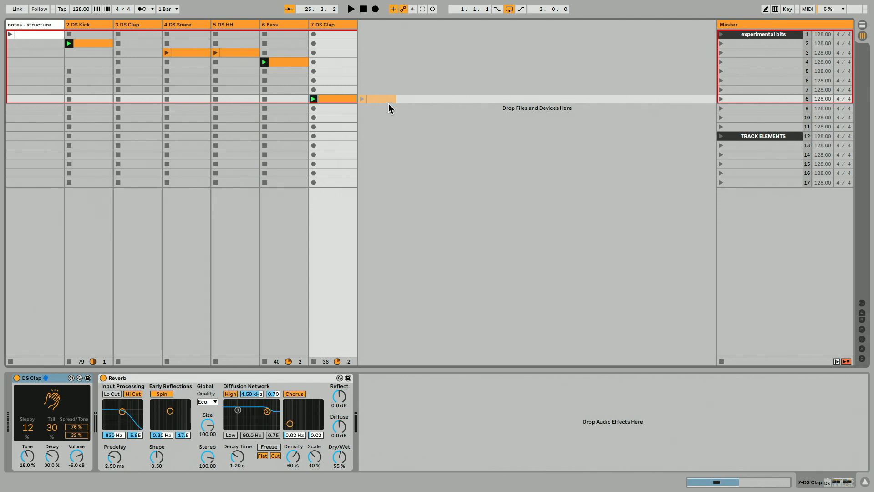
{"action": "mouse_move", "coordinate": [389, 108]}
{"action": "left_mouse_down"}
{"action": "mouse_move", "coordinate": [387, 99]}
{"action": "mouse_move", "coordinate": [433, 111]}
{"action": "mouse_move", "coordinate": [386, 101]}
{"action": "left_mouse_up"}
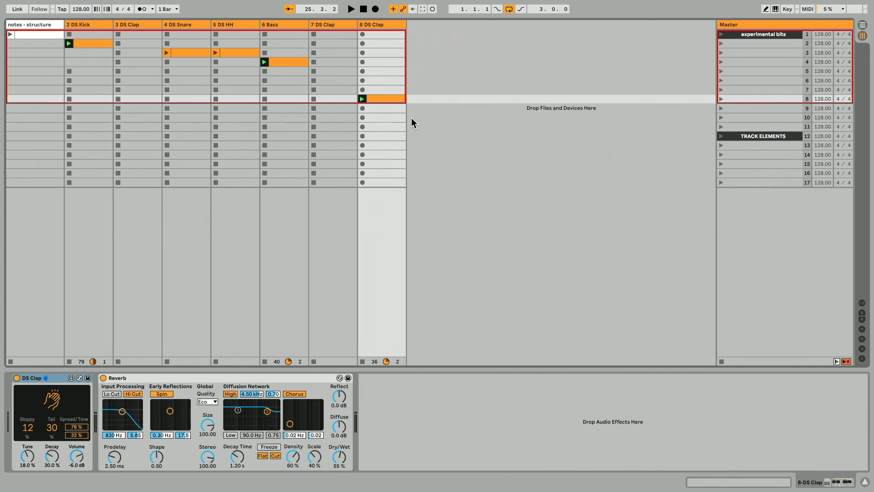
{"action": "left_click", "coordinate": [335, 26], "text": "shift"}
{"action": "key", "text": "Delete"}
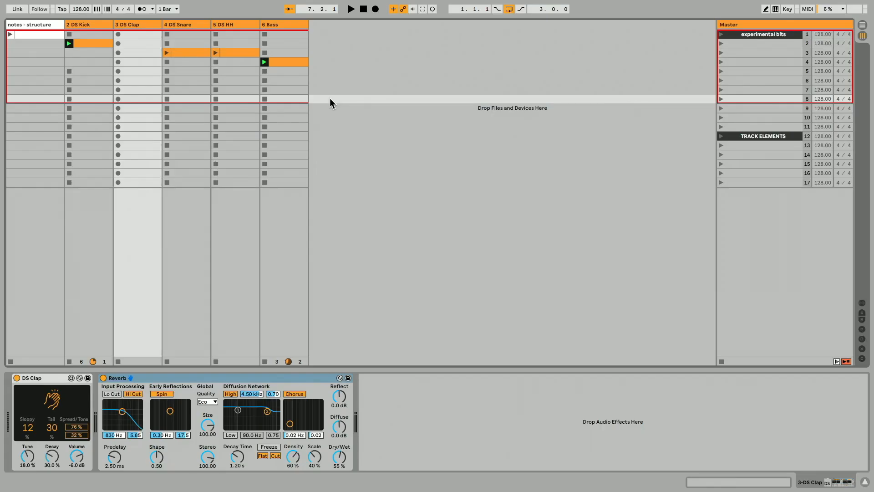
Move the clap clip into scene 8 of the DS Clap track and delete the extra clap tracks.
{"action": "key", "text": "ctrl+d"}
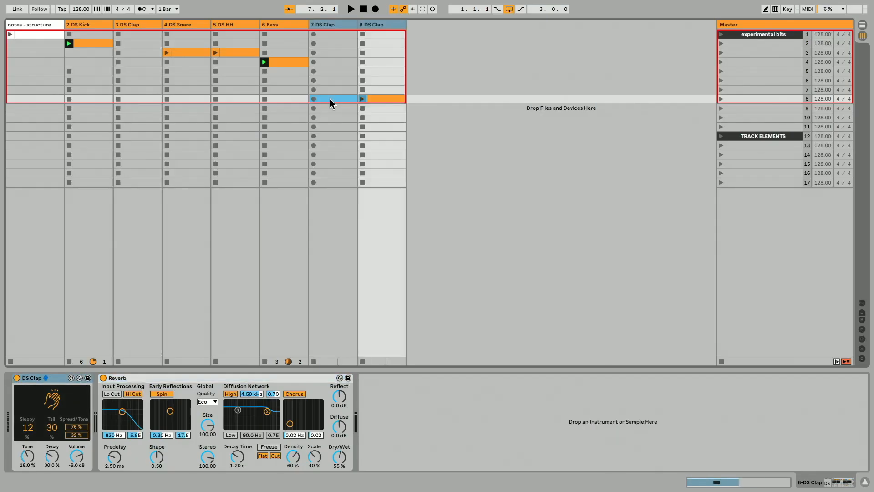
{"action": "left_click", "coordinate": [382, 126]}
{"action": "left_click_drag", "start_coordinate": [379, 99], "coordinate": [141, 98]}
{"action": "left_click", "coordinate": [378, 28]}
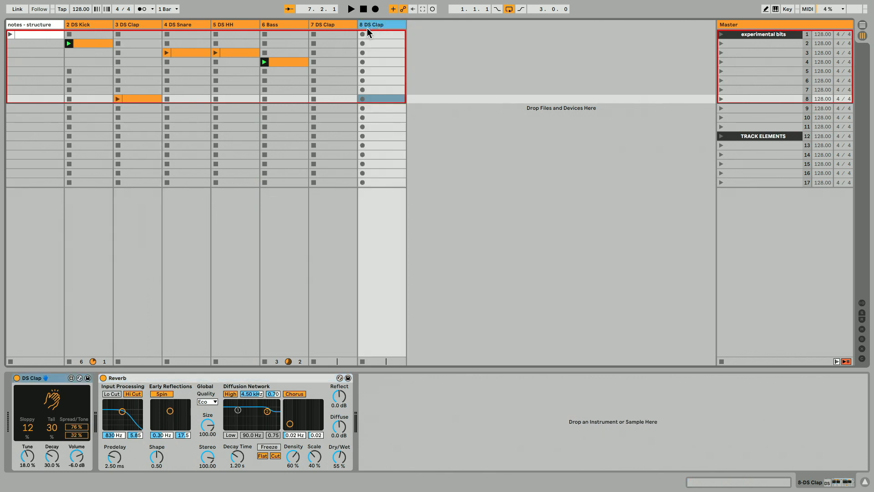
{"action": "key", "text": "Delete"}
{"action": "key", "text": "Delete"}
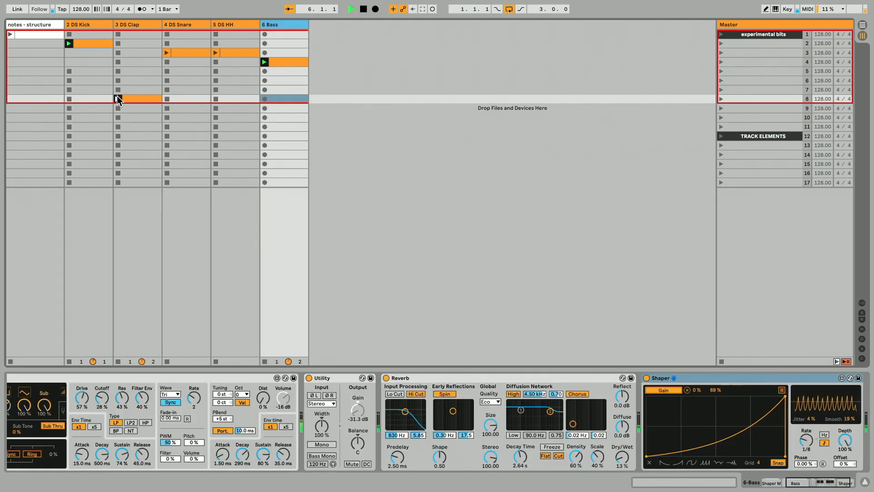
Launch the clap clip in scene 8 and set the clap Reverb's Dry/Wet to 18 % and Decay Time to 1.02 s.
{"action": "left_click", "coordinate": [118, 99]}
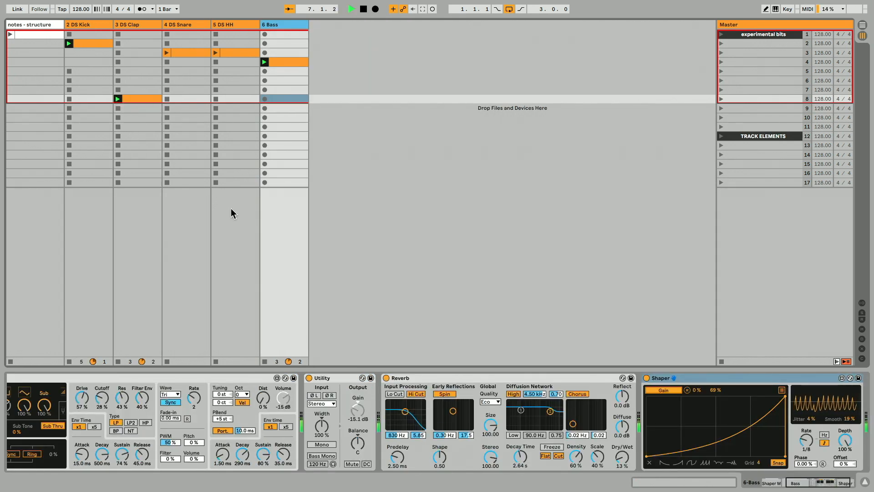
{"action": "left_click", "coordinate": [127, 153]}
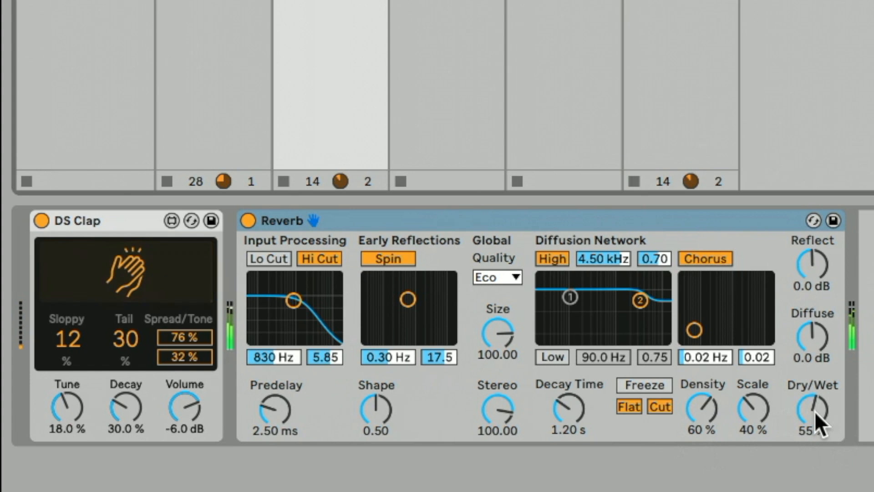
{"action": "left_click_drag", "start_coordinate": [815, 411], "coordinate": [816, 428]}
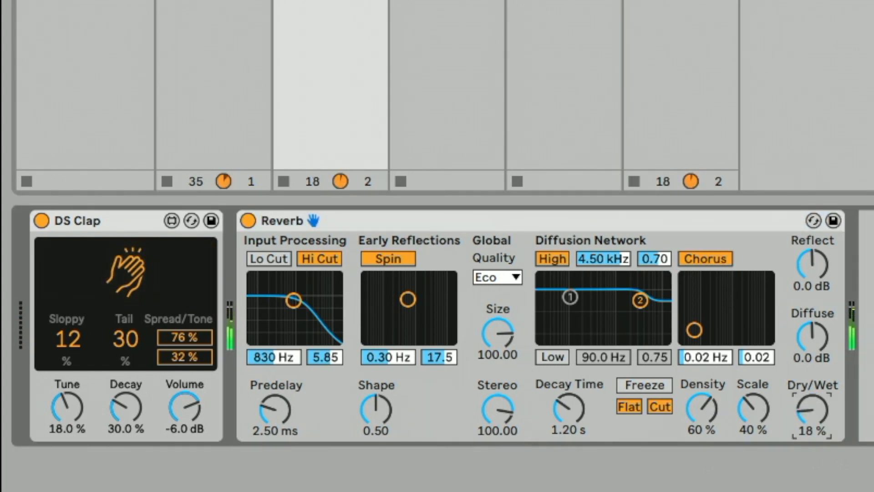
{"action": "mouse_move", "coordinate": [569, 409]}
{"action": "left_mouse_down"}
{"action": "mouse_move", "coordinate": [568, 424]}
{"action": "mouse_move", "coordinate": [573, 397]}
{"action": "left_mouse_up"}
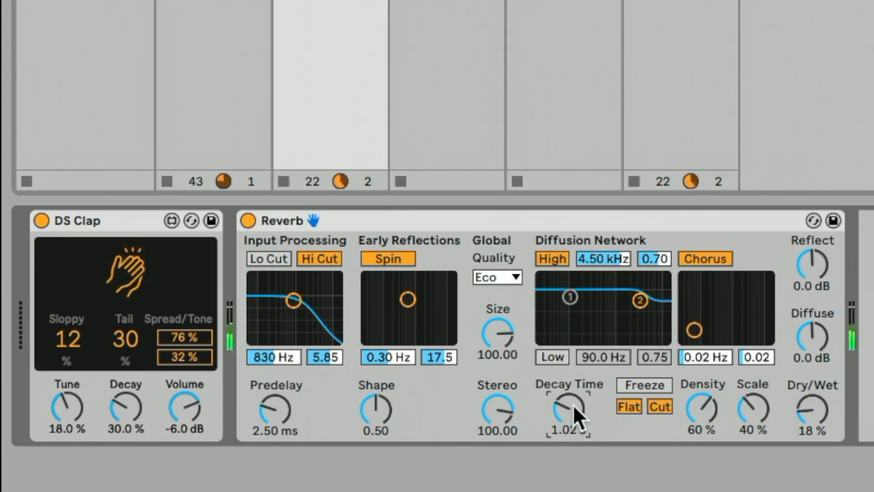
{"action": "left_click", "coordinate": [513, 226]}
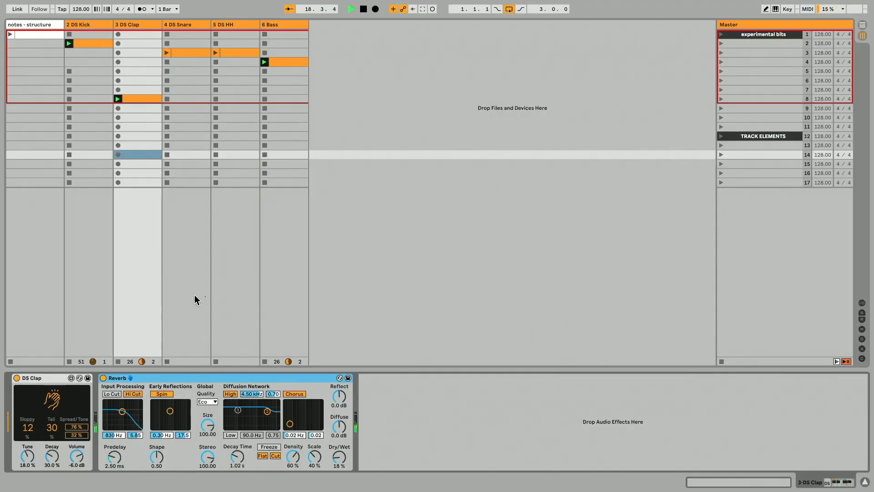
Set the DS Snare's Color to 22, Tone to 37 and Tune to 9.45 %, and lower its Decay.
{"action": "left_click", "coordinate": [480, 43]}
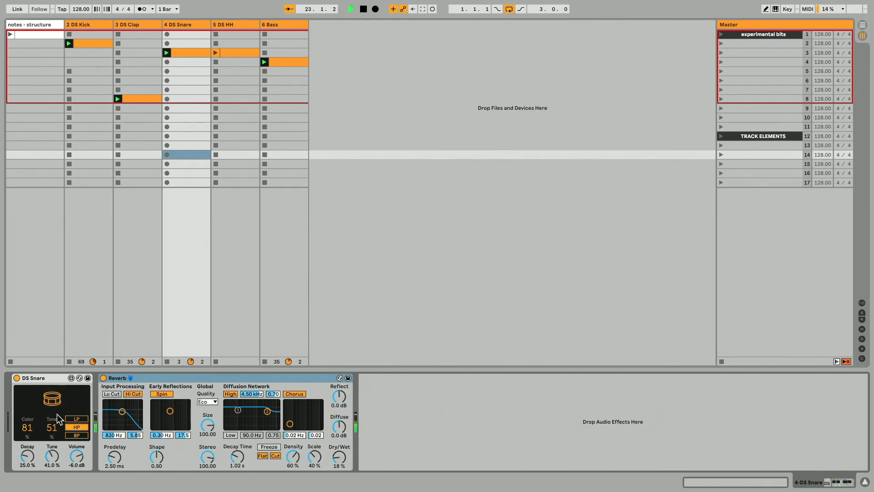
{"action": "left_click_drag", "start_coordinate": [28, 429], "coordinate": [28, 415]}
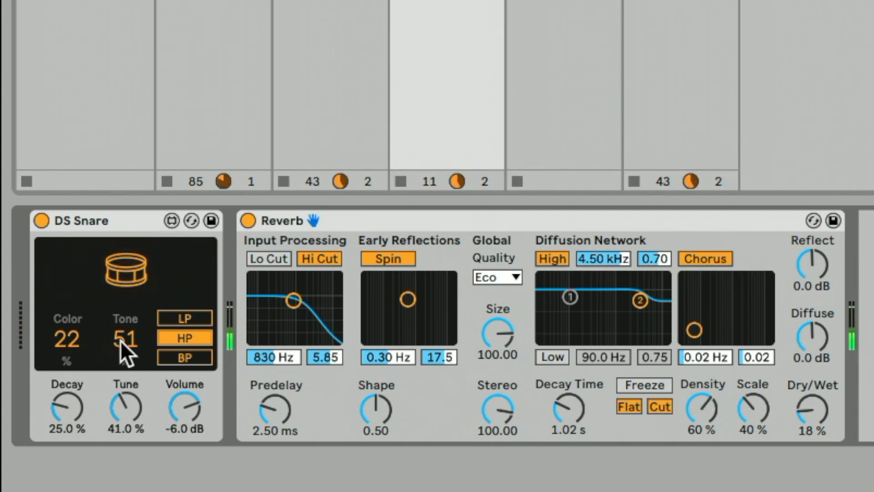
{"action": "mouse_move", "coordinate": [121, 340]}
{"action": "left_mouse_down"}
{"action": "mouse_move", "coordinate": [120, 371]}
{"action": "mouse_move", "coordinate": [121, 353]}
{"action": "left_mouse_up"}
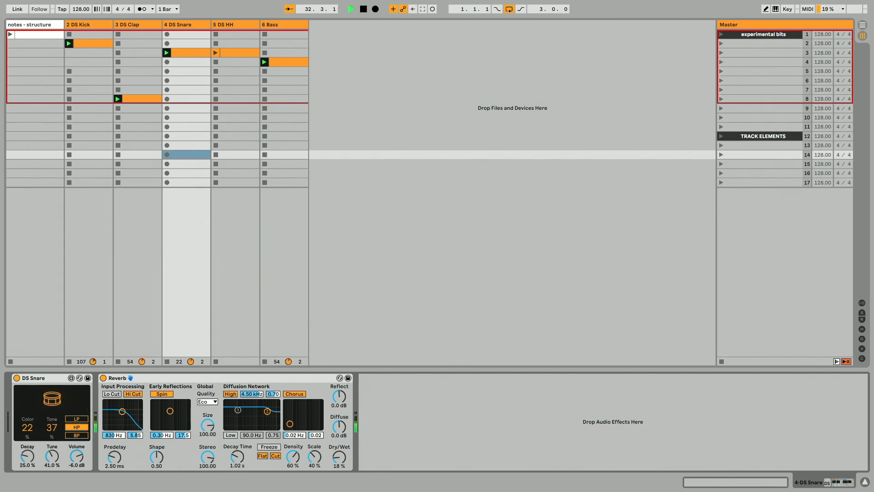
{"action": "left_click_drag", "start_coordinate": [52, 456], "coordinate": [52, 430]}
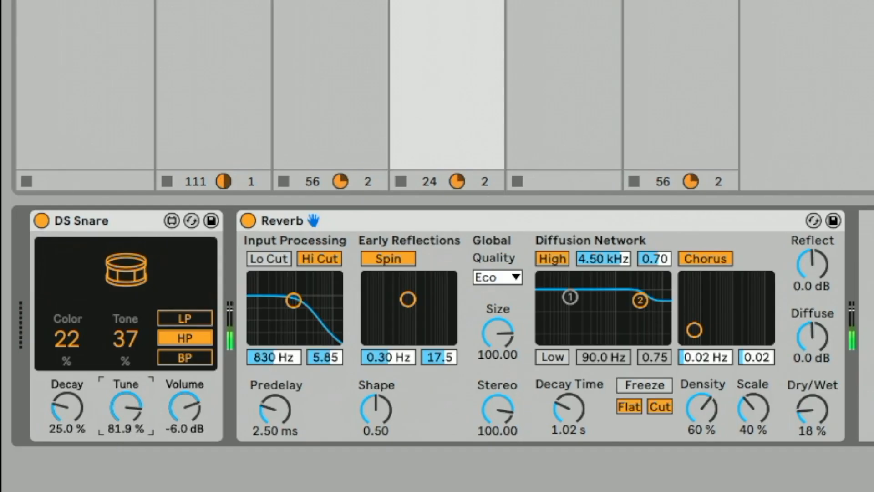
{"action": "left_click_drag", "start_coordinate": [126, 408], "coordinate": [126, 454]}
{"action": "left_click_drag", "start_coordinate": [93, 413], "coordinate": [67, 398]}
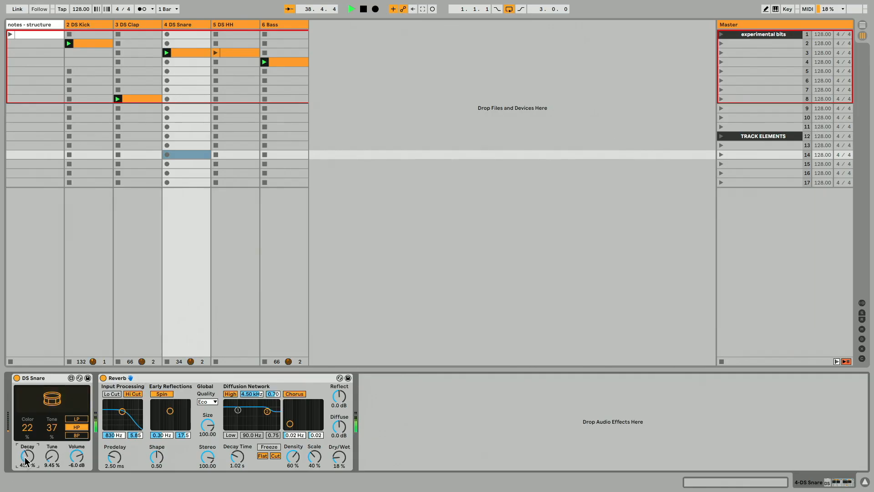
{"action": "left_click_drag", "start_coordinate": [27, 456], "coordinate": [28, 461]}
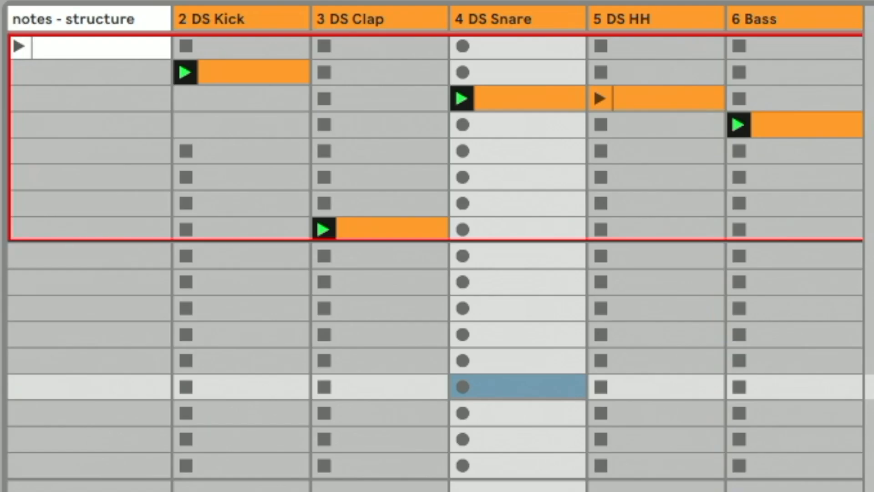
Launch the hi-hat clip and move the clap clip from scene 8 back to scene 3.
{"action": "left_click", "coordinate": [639, 23]}
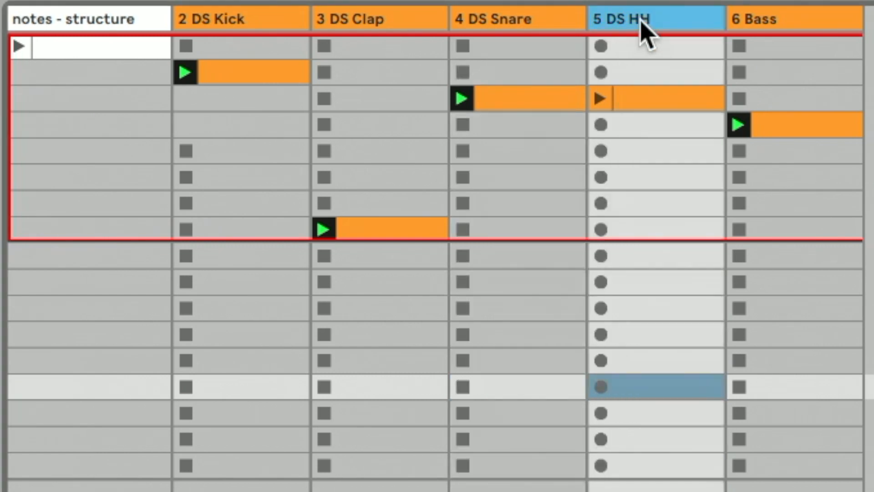
{"action": "left_click", "coordinate": [600, 99]}
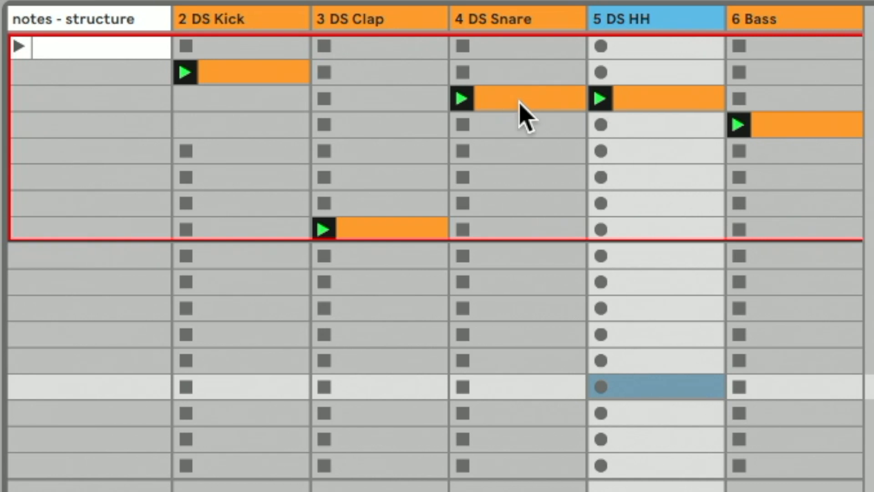
{"action": "left_click_drag", "start_coordinate": [414, 229], "coordinate": [401, 102]}
Move the snare clip down to scene 4 and the hi-hat clip down to scene 5.
{"action": "left_click", "coordinate": [413, 128]}
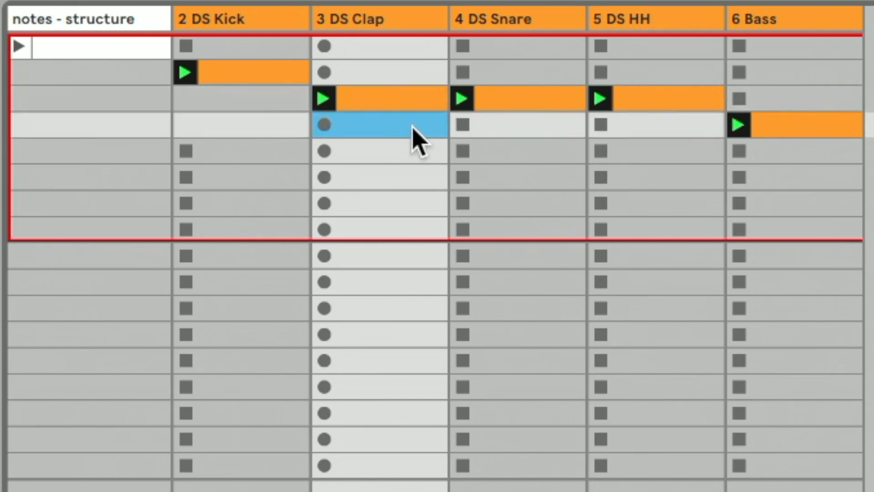
{"action": "key", "text": "super+e"}
{"action": "left_click_drag", "start_coordinate": [512, 97], "coordinate": [519, 128]}
{"action": "left_click_drag", "start_coordinate": [647, 129], "coordinate": [653, 166]}
Launch scene 3 to audition the staggered clips, then stop playback.
{"action": "left_click", "coordinate": [553, 162]}
{"action": "left_click_drag", "start_coordinate": [774, 143], "coordinate": [815, 190]}
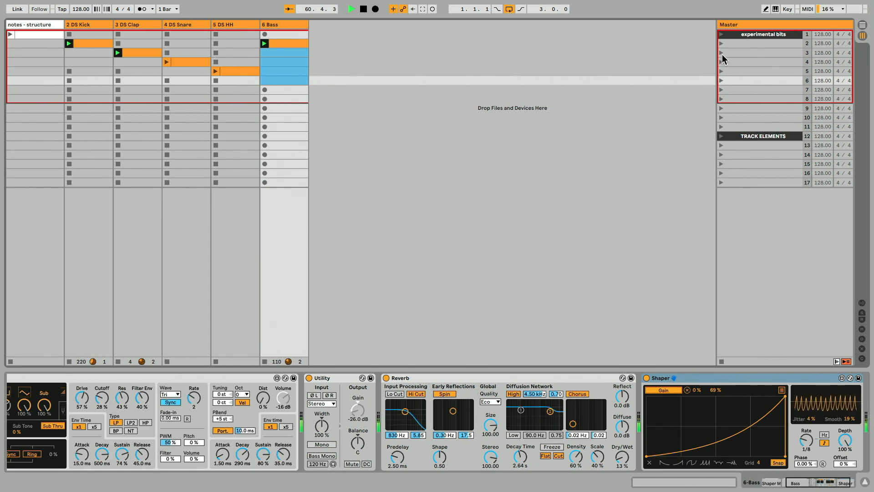
{"action": "left_click", "coordinate": [722, 52]}
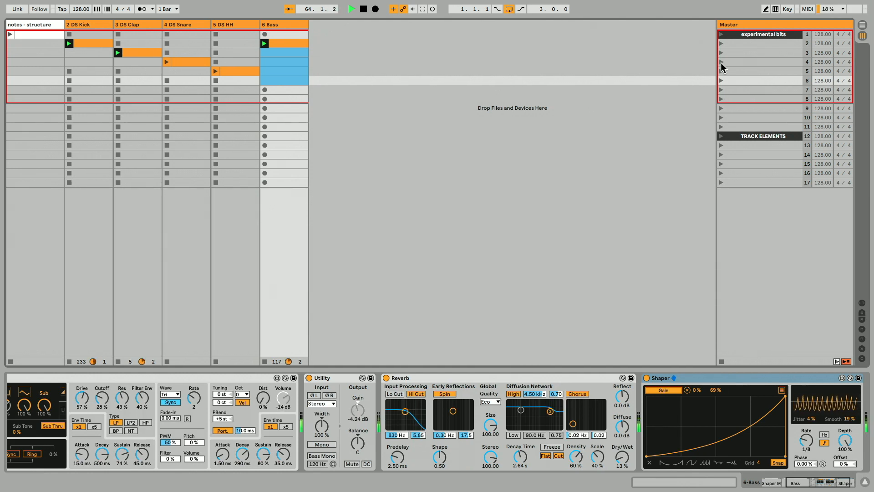
{"action": "left_click", "coordinate": [167, 108]}
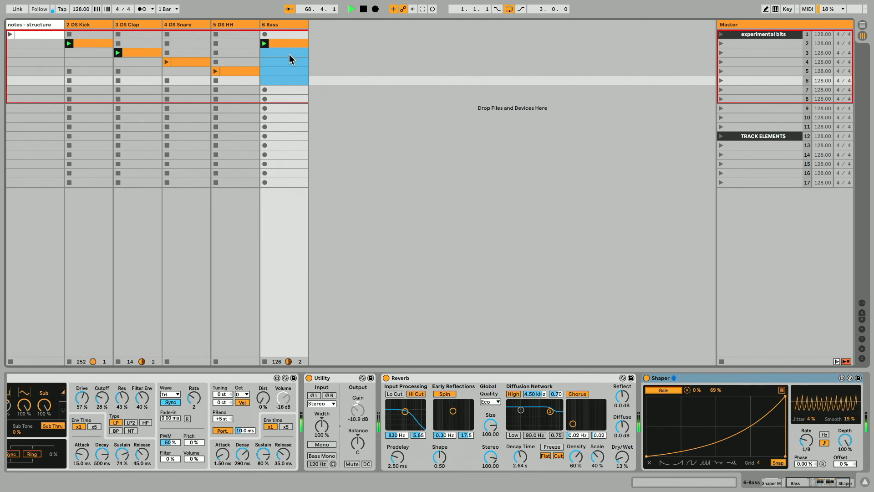
{"action": "key", "text": "space"}
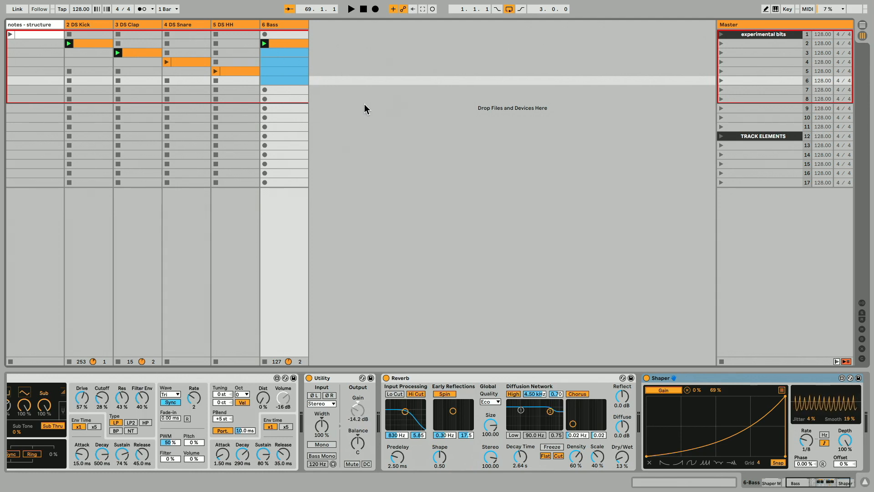
Capture the currently playing clips into a new scene and launch it.
{"action": "left_click", "coordinate": [290, 155]}
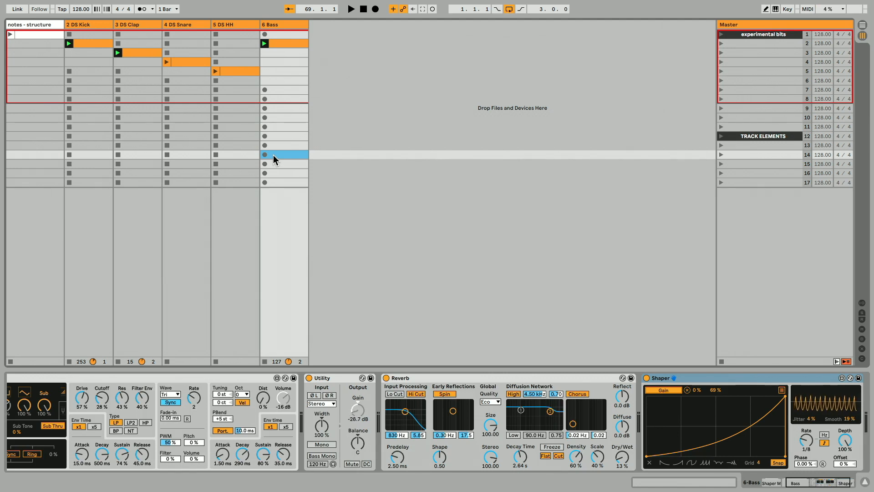
{"action": "key", "text": "ctrl+shift+i"}
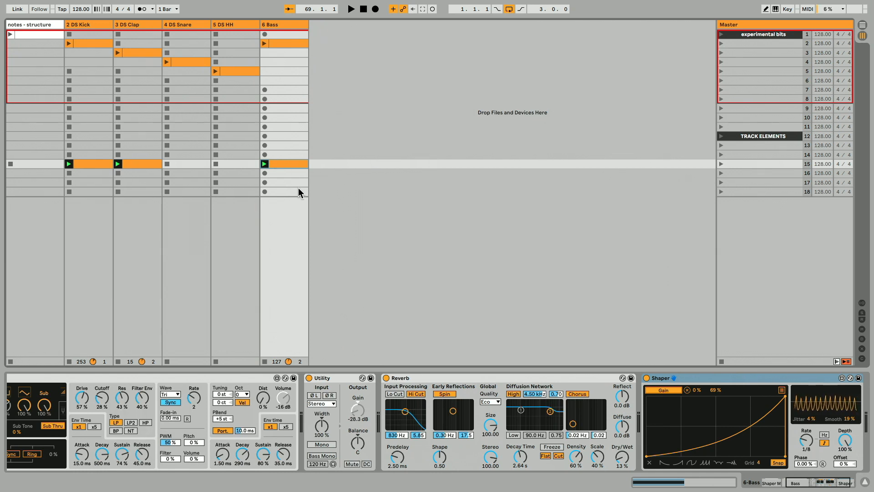
{"action": "left_click", "coordinate": [722, 164]}
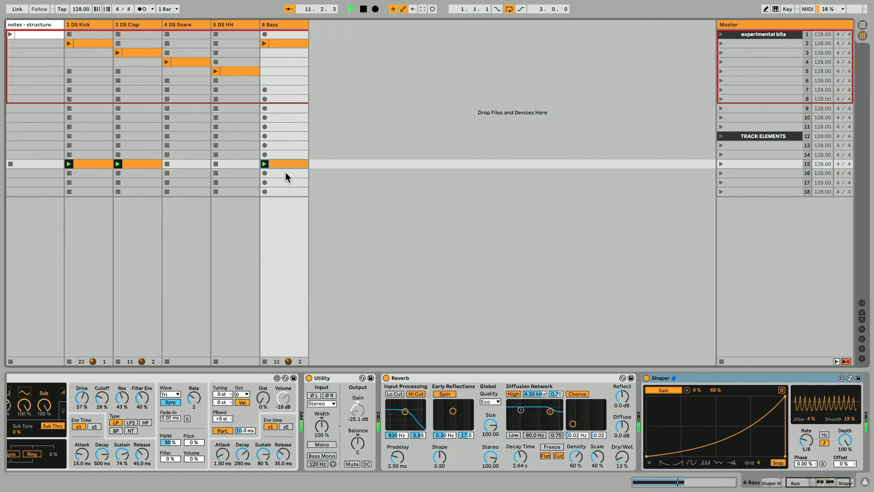
Color the captured scene green and move it down one slot.
{"action": "right_click", "coordinate": [737, 163]}
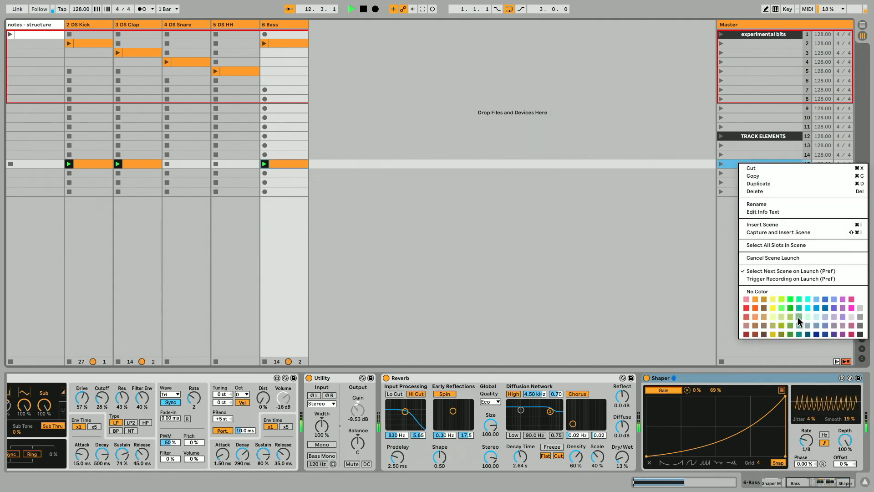
{"action": "left_click", "coordinate": [789, 317]}
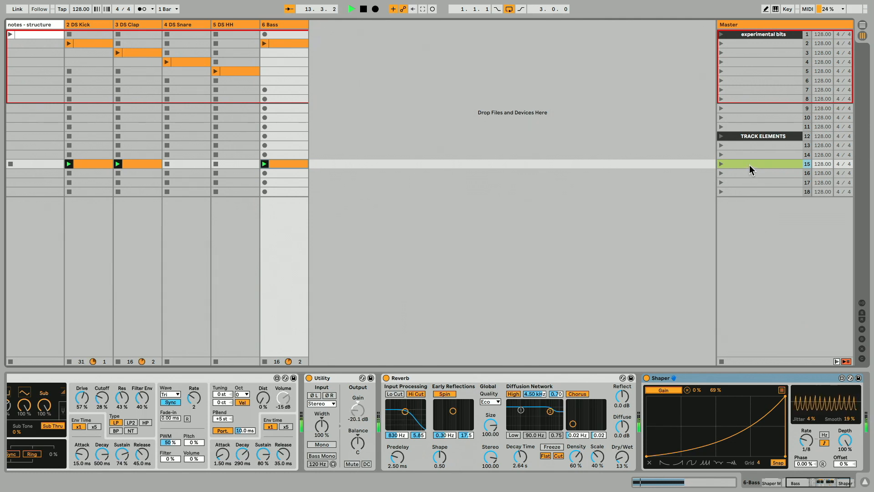
{"action": "left_click_drag", "start_coordinate": [749, 165], "coordinate": [750, 181]}
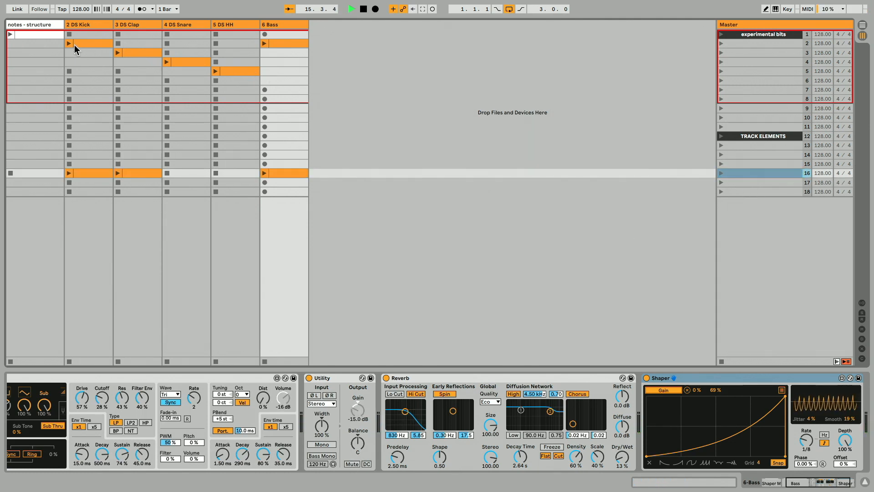
Color scenes 2 to 5 light yellow-green and move them to the bottom of the scene list as scenes 15–18.
{"action": "left_click", "coordinate": [284, 53]}
{"action": "left_click", "coordinate": [290, 44]}
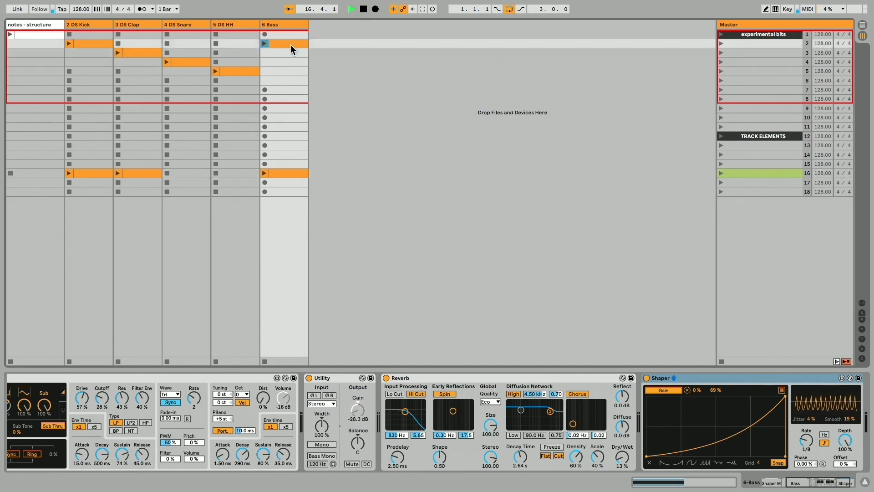
{"action": "left_click", "coordinate": [292, 71]}
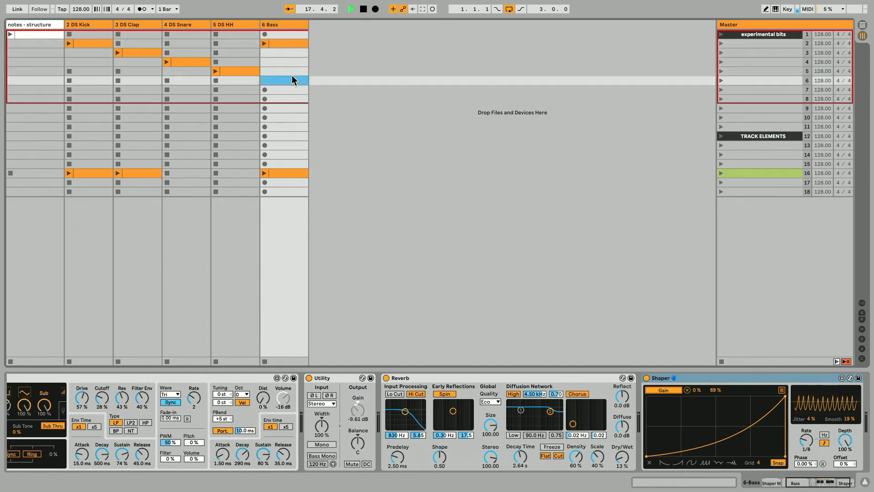
{"action": "left_click_drag", "start_coordinate": [278, 68], "coordinate": [98, 43]}
{"action": "left_click", "coordinate": [739, 71]}
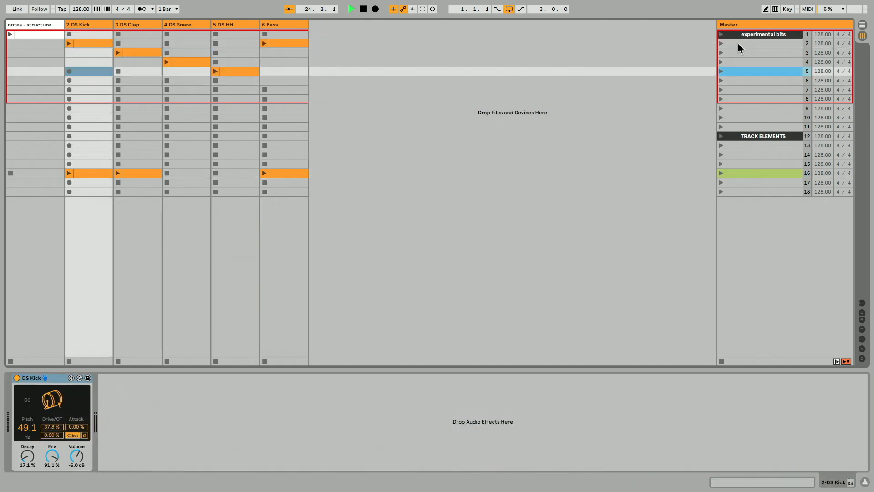
{"action": "left_click", "coordinate": [738, 42], "text": "shift"}
{"action": "right_click", "coordinate": [738, 43]}
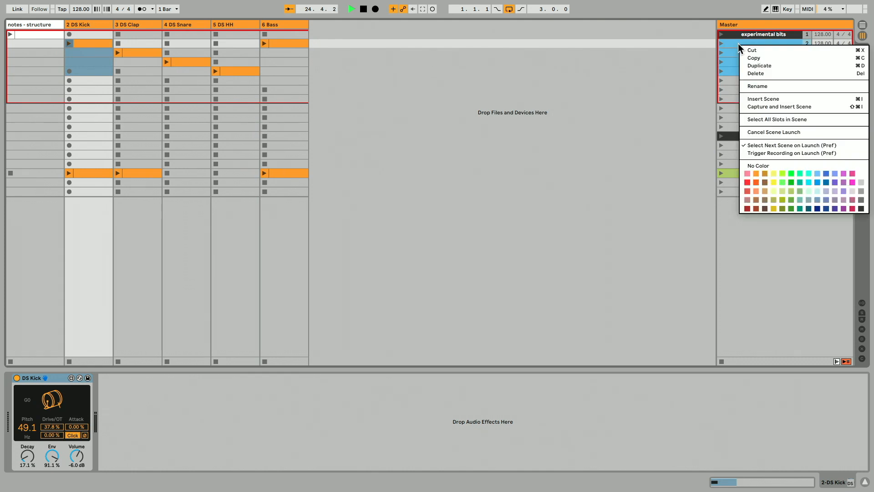
{"action": "left_click", "coordinate": [772, 191]}
{"action": "left_click_drag", "start_coordinate": [745, 71], "coordinate": [752, 202]}
{"action": "left_click", "coordinate": [127, 212]}
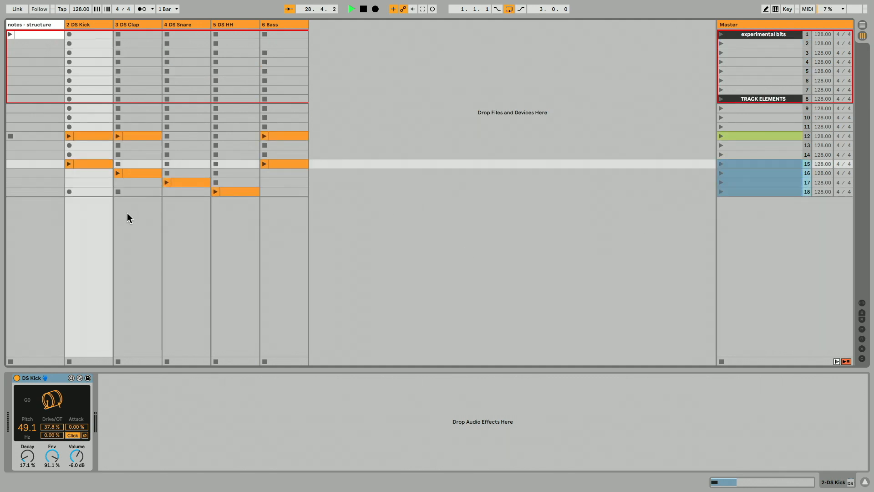
Remove the stop buttons from the empty kick slots in scenes 16 and 17.
{"action": "left_click_drag", "start_coordinate": [100, 173], "coordinate": [97, 181]}
{"action": "key", "text": "ctrl+e"}
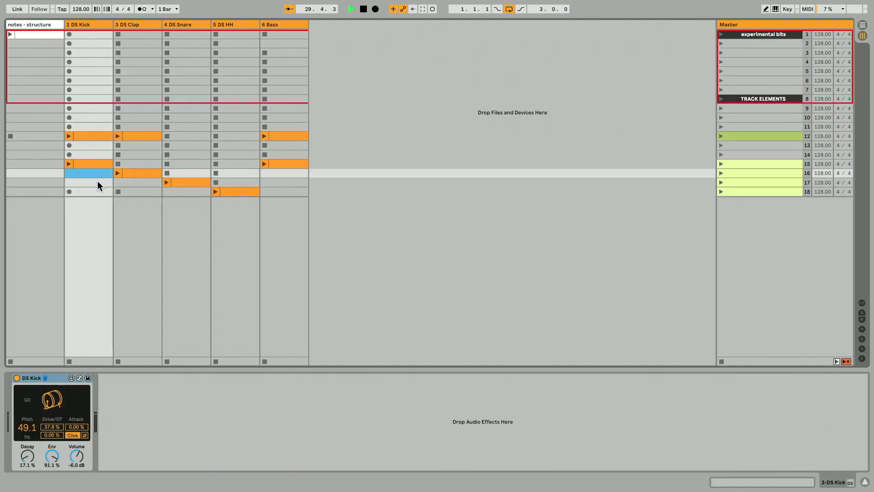
{"action": "left_click", "coordinate": [129, 182]}
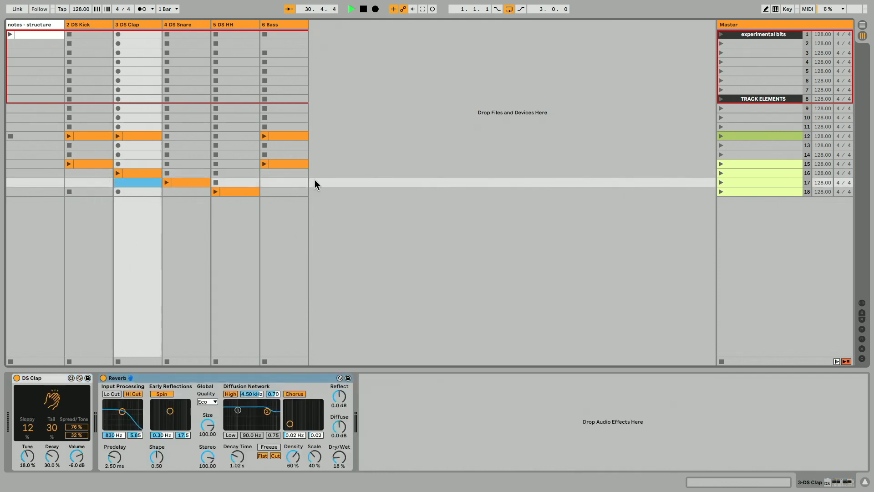
Launch scene 15, stop the empty tracks to audition it, then stop playback.
{"action": "left_click", "coordinate": [746, 163]}
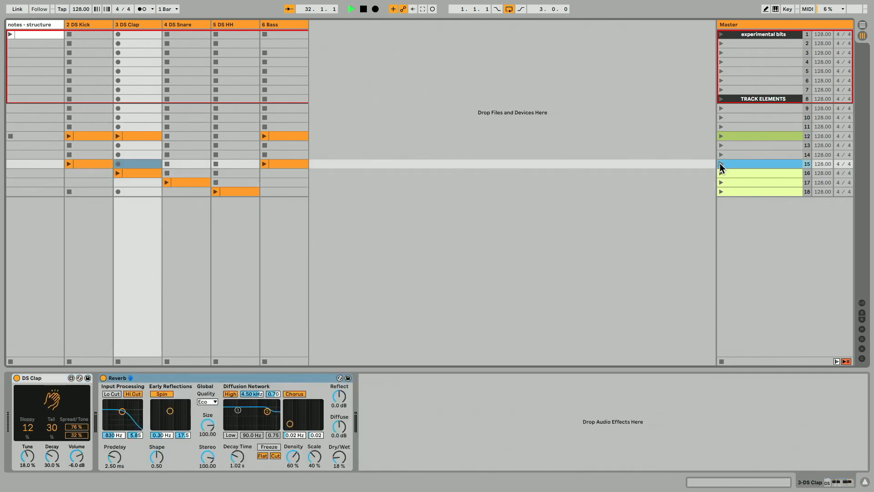
{"action": "left_click", "coordinate": [721, 164]}
{"action": "left_click", "coordinate": [220, 166]}
{"action": "left_click", "coordinate": [186, 165]}
{"action": "left_click", "coordinate": [142, 165]}
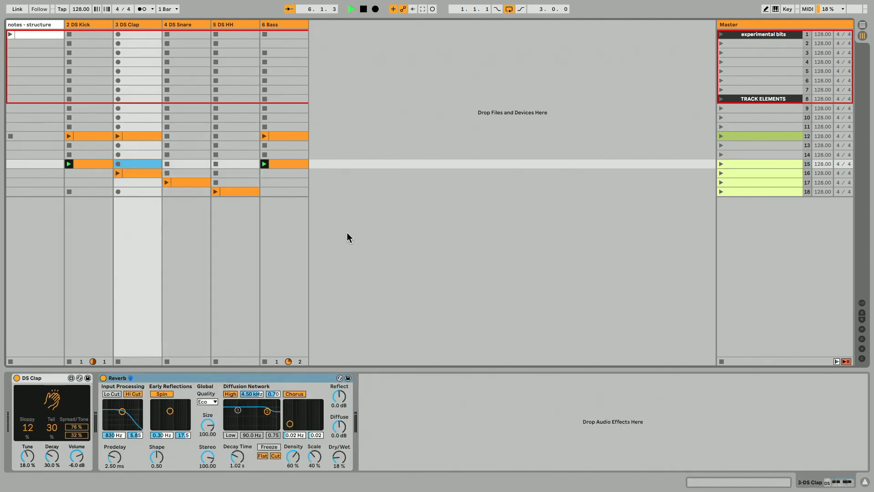
{"action": "left_click", "coordinate": [418, 217]}
{"action": "key", "text": "space"}
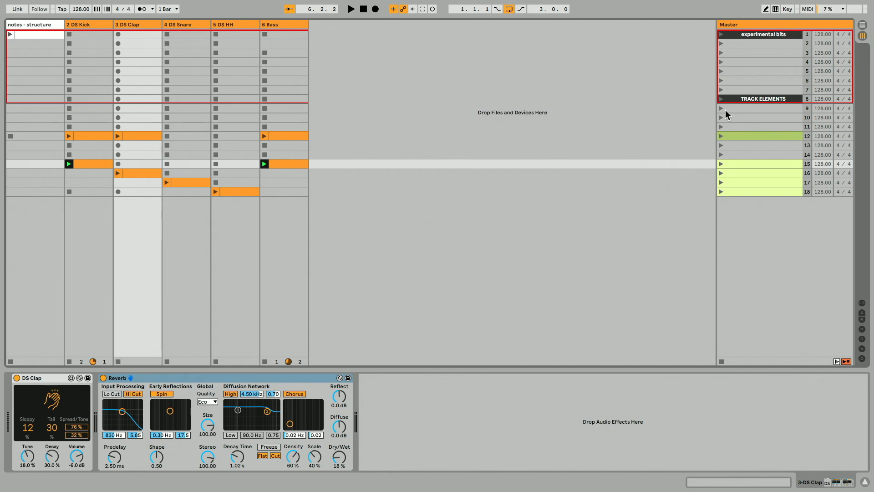
Stop all clips and launch scenes 15 through 18 in sequence to audition the staggered arrangement.
{"action": "left_click", "coordinate": [722, 362]}
{"action": "left_click", "coordinate": [214, 191]}
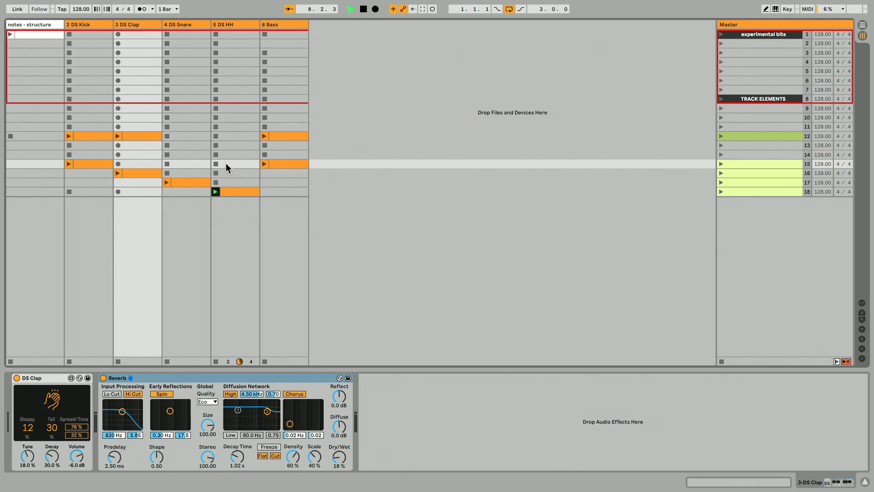
{"action": "left_click", "coordinate": [720, 164]}
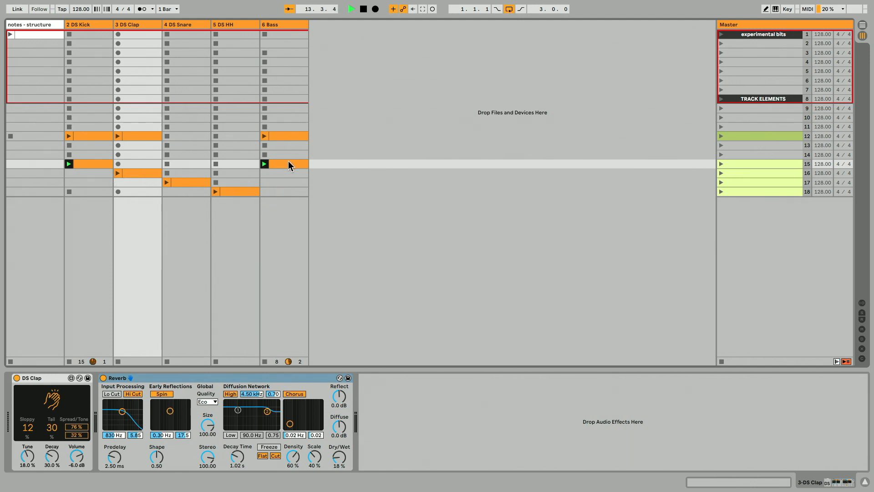
{"action": "left_click", "coordinate": [720, 172]}
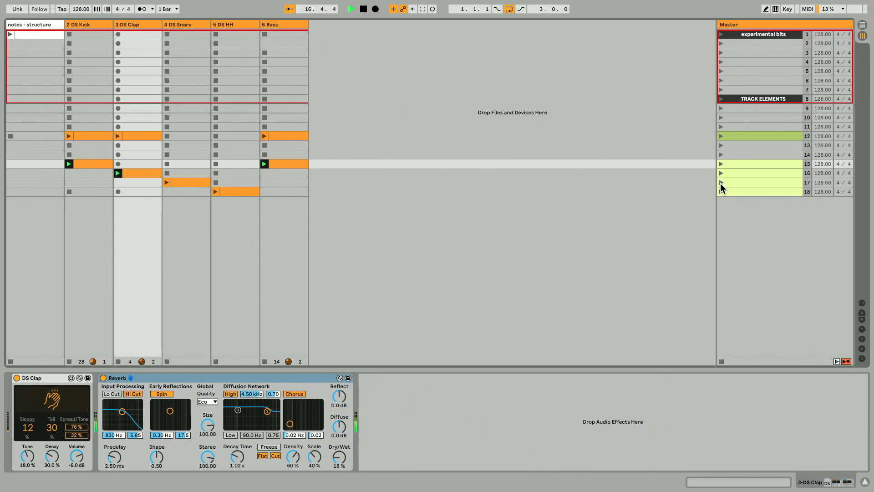
{"action": "left_click", "coordinate": [720, 182]}
{"action": "left_click", "coordinate": [722, 192]}
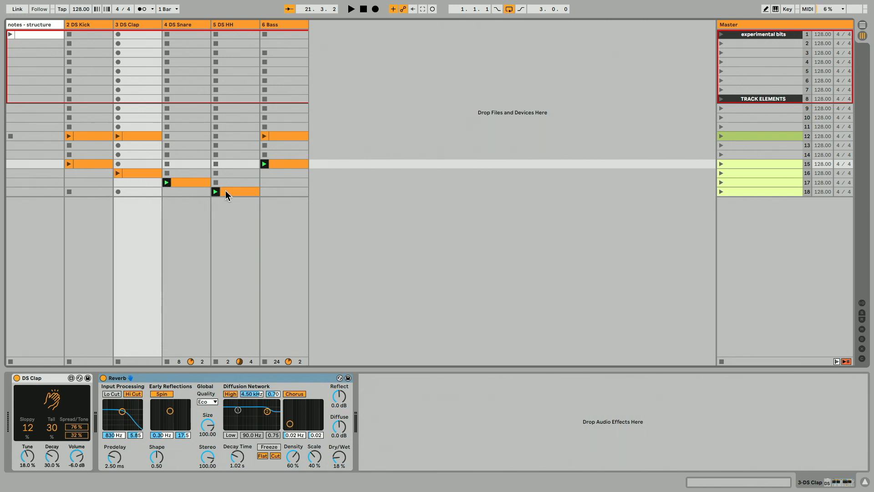
Copy the clap clip and the kick clip into a new scene 19.
{"action": "left_click", "coordinate": [90, 182]}
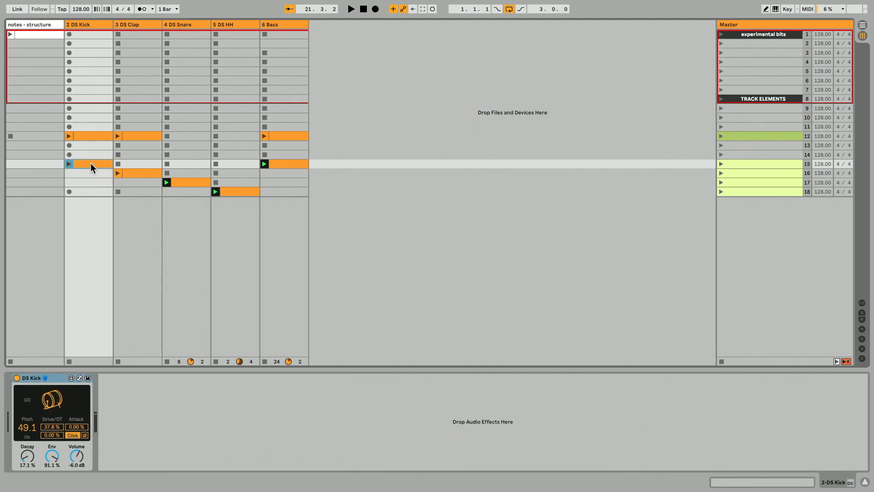
{"action": "left_click", "coordinate": [130, 174]}
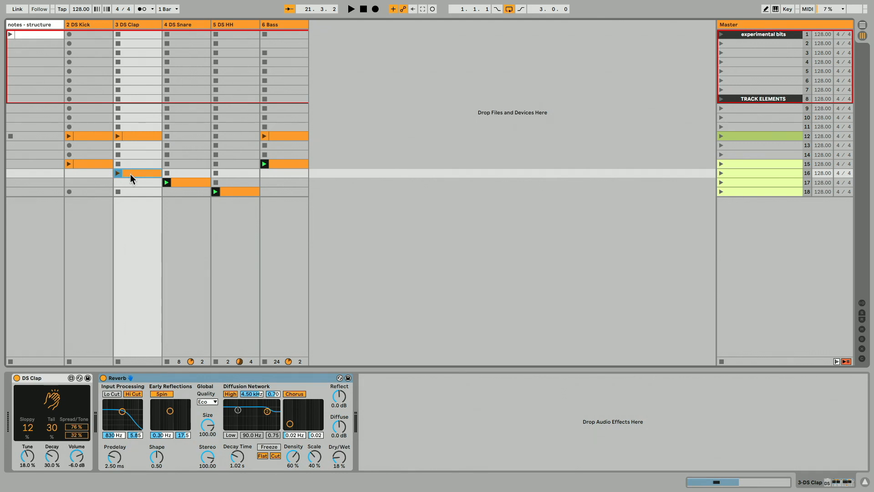
{"action": "left_click_drag", "start_coordinate": [133, 174], "coordinate": [138, 202]}
{"action": "left_click", "coordinate": [96, 165]}
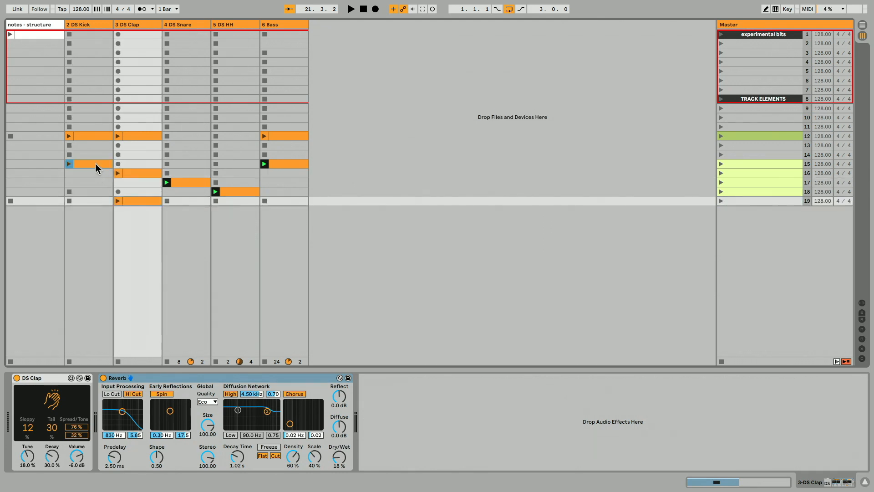
{"action": "left_click_drag", "start_coordinate": [96, 163], "coordinate": [97, 201]}
Remove the stop buttons from the empty snare, hi-hat and bass slots in scene 19.
{"action": "left_click_drag", "start_coordinate": [188, 202], "coordinate": [226, 201]}
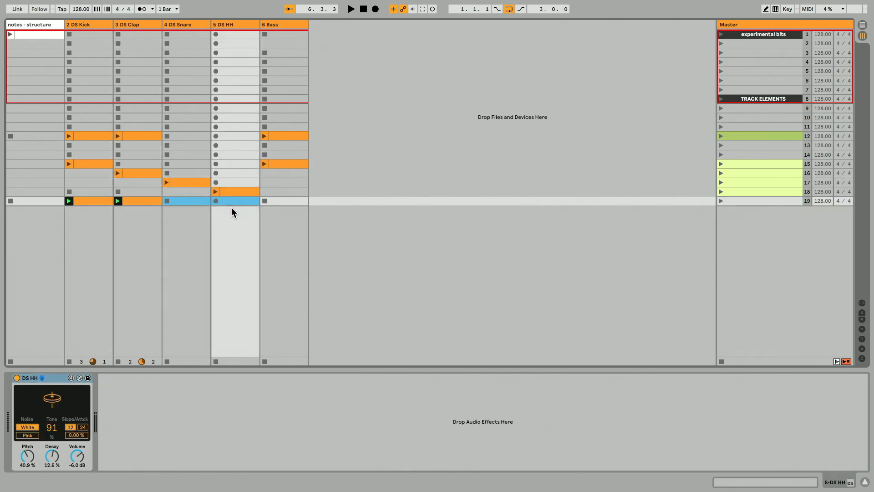
{"action": "key", "text": "ctrl+e"}
{"action": "left_click", "coordinate": [167, 182]}
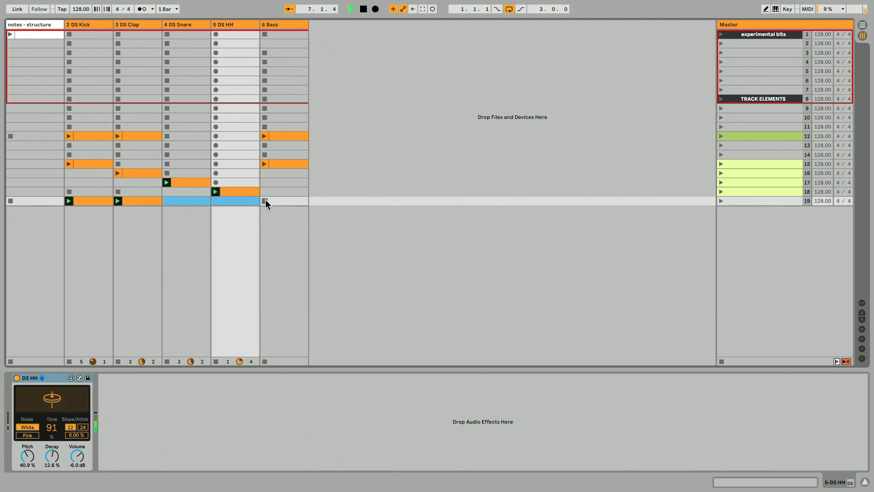
{"action": "left_click", "coordinate": [284, 201]}
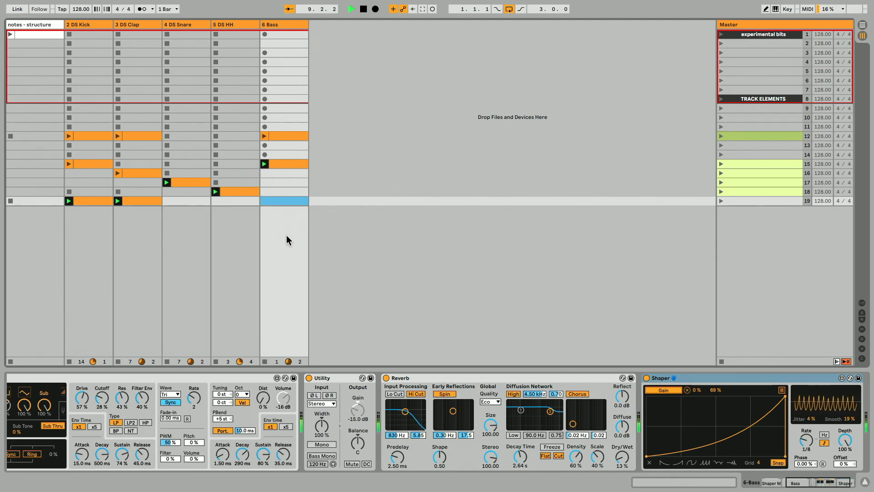
Audition scenes 17, 15 and 16 in turn, then stop playback.
{"action": "key", "text": "space"}
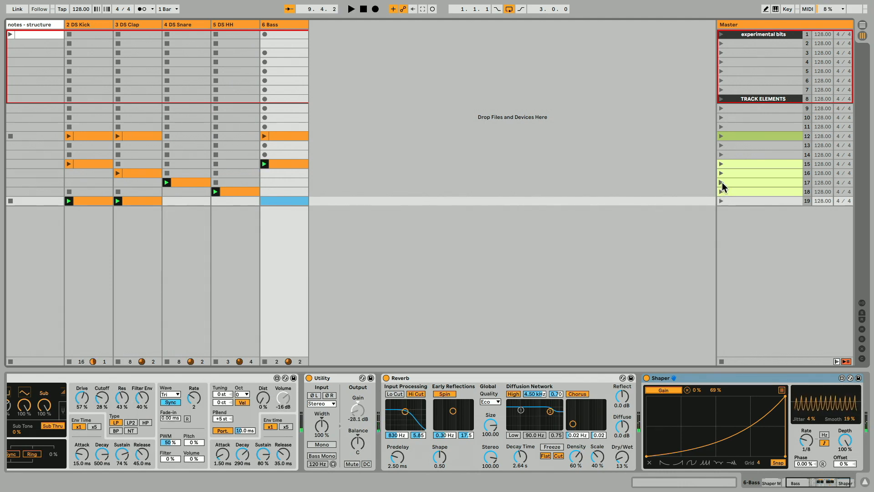
{"action": "left_click", "coordinate": [721, 183]}
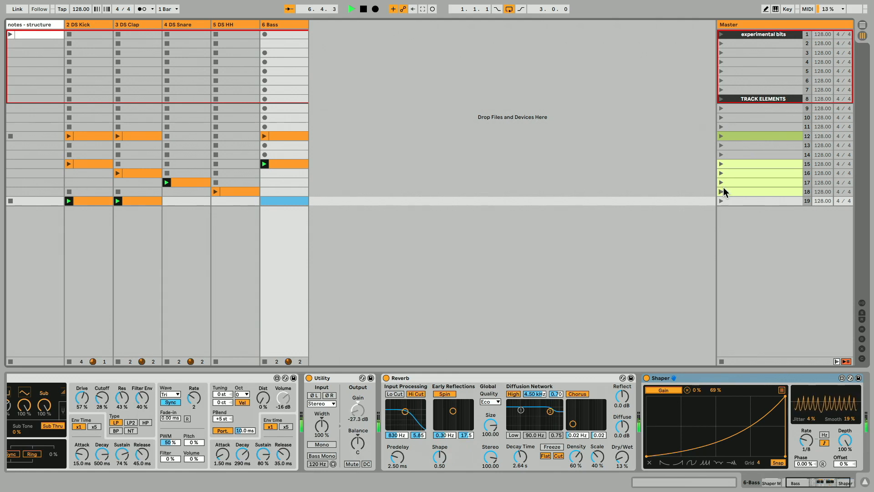
{"action": "key", "text": "space"}
{"action": "left_click", "coordinate": [722, 164]}
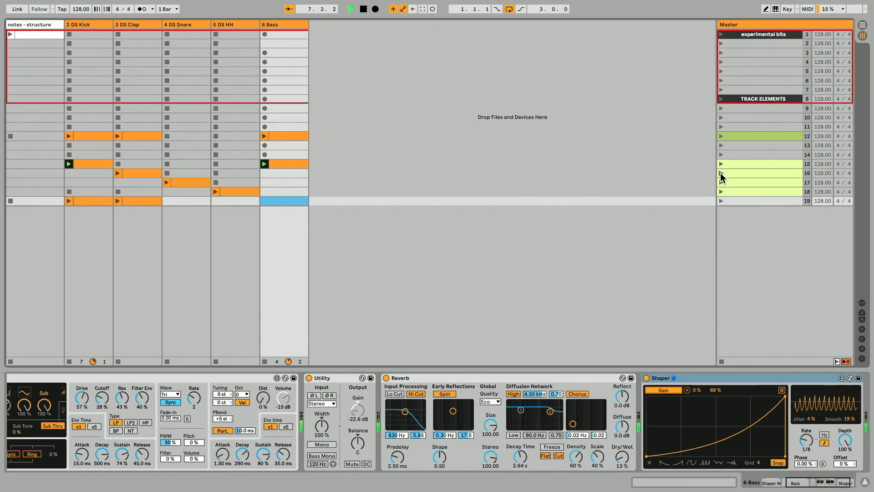
{"action": "left_click", "coordinate": [722, 173]}
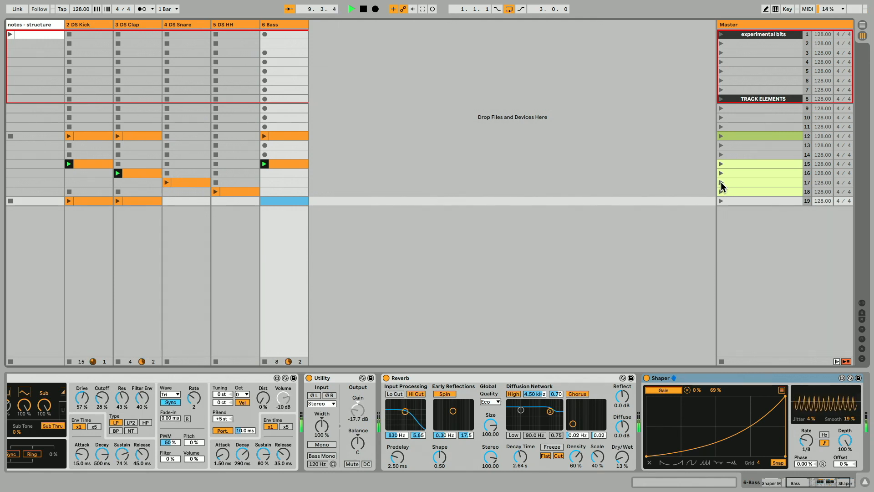
{"action": "left_click", "coordinate": [721, 182]}
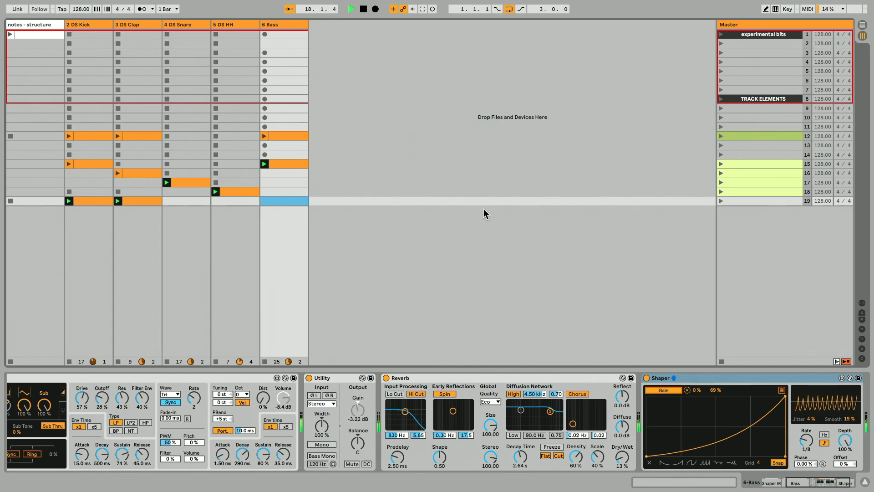
{"action": "key", "text": "space"}
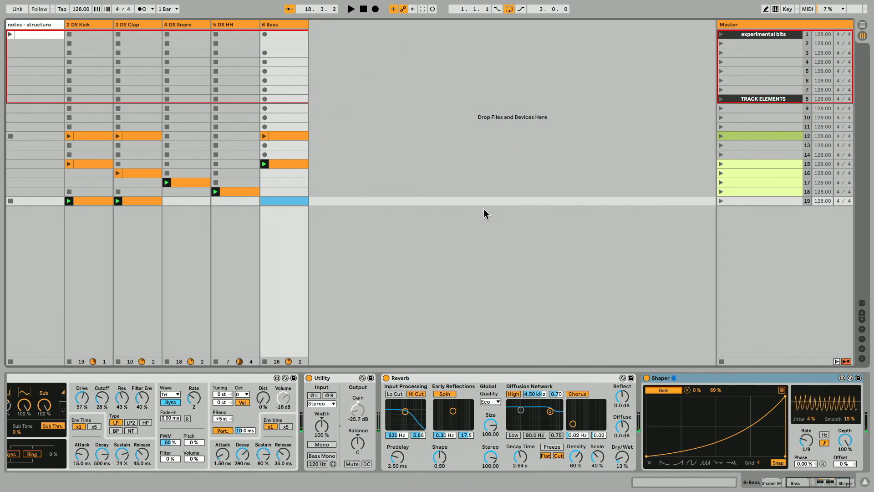